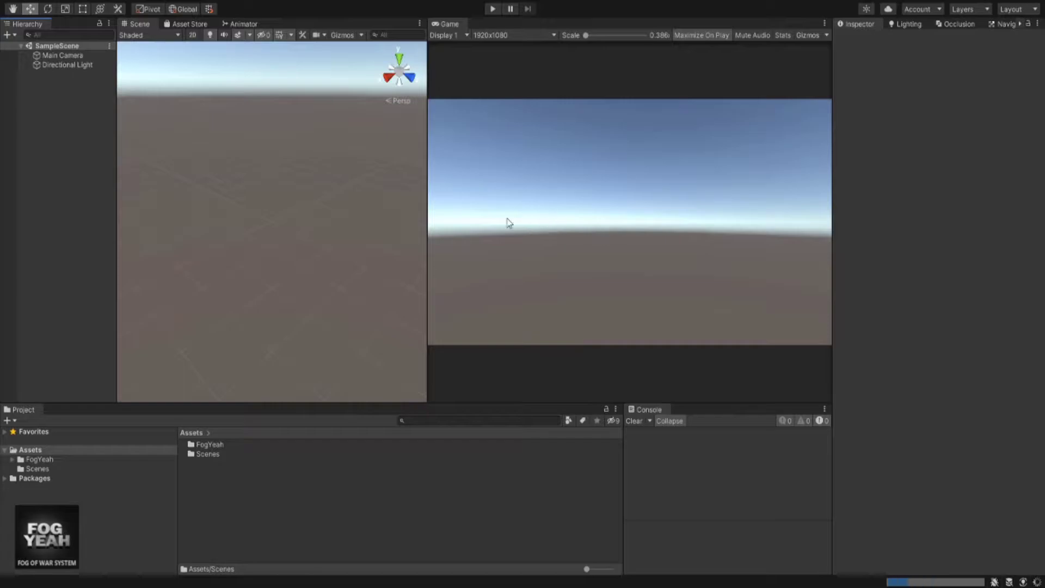
# - Add the FogSystem prefab from the FogYeah Prefabs folder to the scene
pyautogui.click(39, 460)
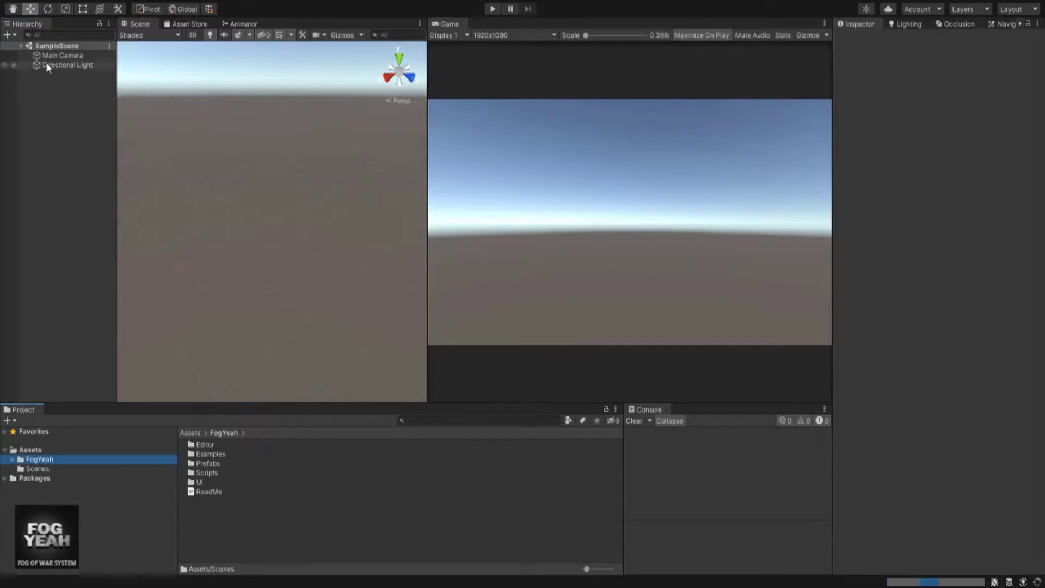
pyautogui.doubleClick(210, 464)
pyautogui.click(220, 455)
pyautogui.moveTo(220, 457); pyautogui.dragTo(76, 234)
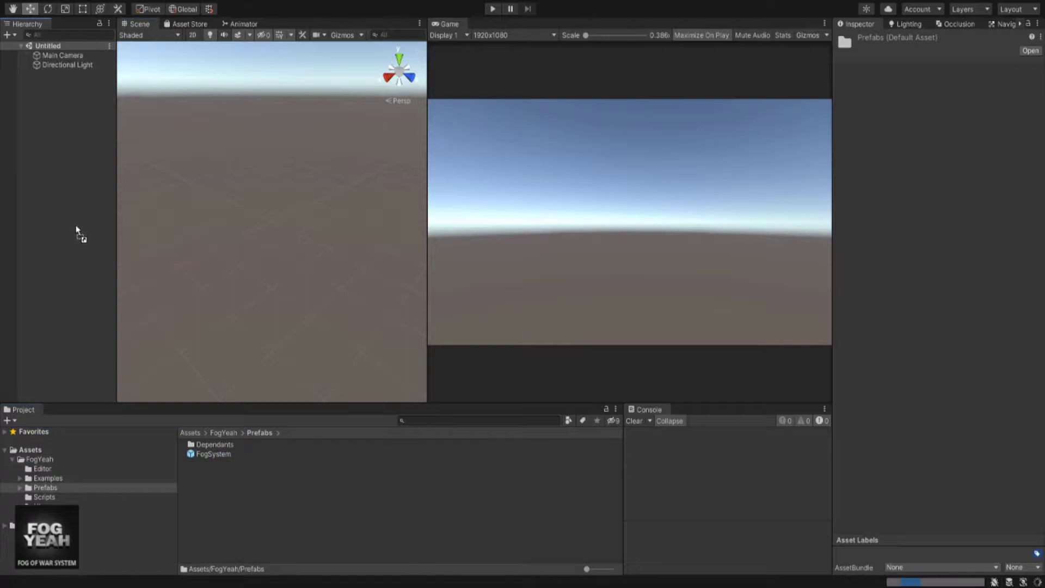
pyautogui.moveTo(47, 116); pyautogui.dragTo(48, 115)
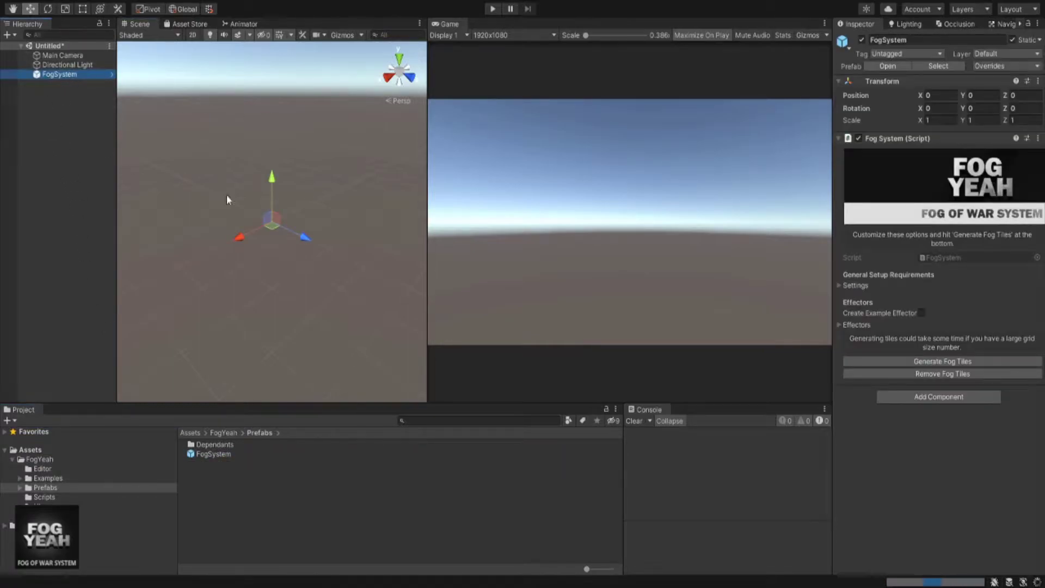
# - Enable Create Example Effector on FogSystem and generate the fog tiles
pyautogui.rightClick(270, 249)
pyautogui.moveTo(270, 249); pyautogui.dragTo(364, 280, button='right')
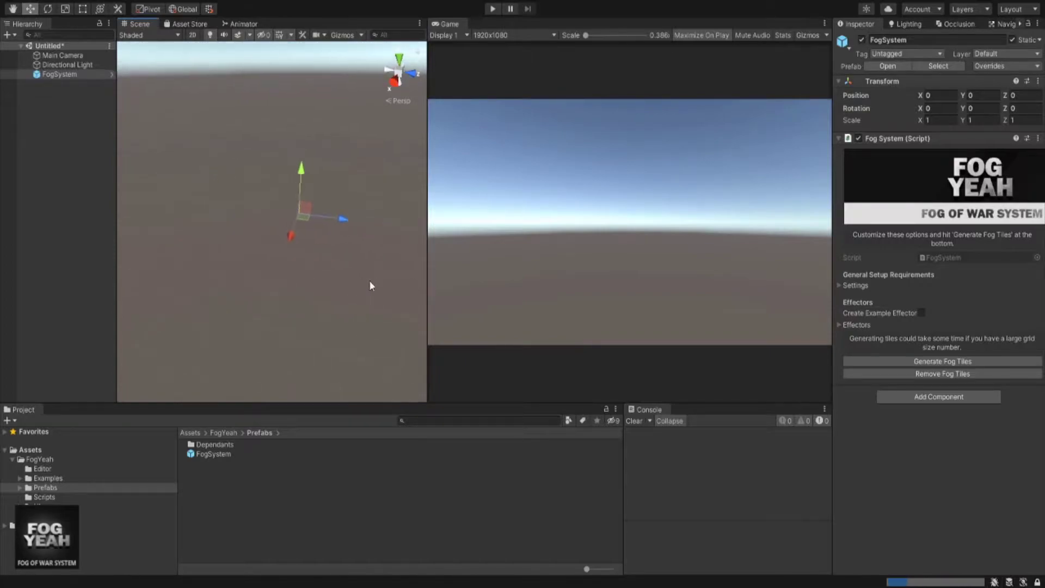
pyautogui.click(921, 313)
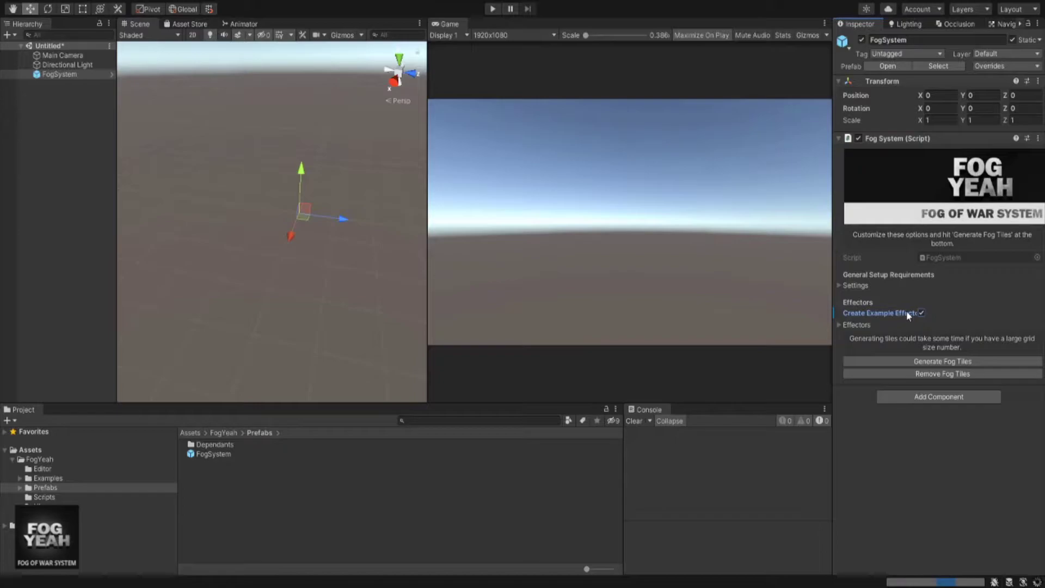
pyautogui.moveTo(331, 246); pyautogui.dragTo(288, 260, button='middle')
pyautogui.moveTo(288, 260); pyautogui.dragTo(291, 271, button='right')
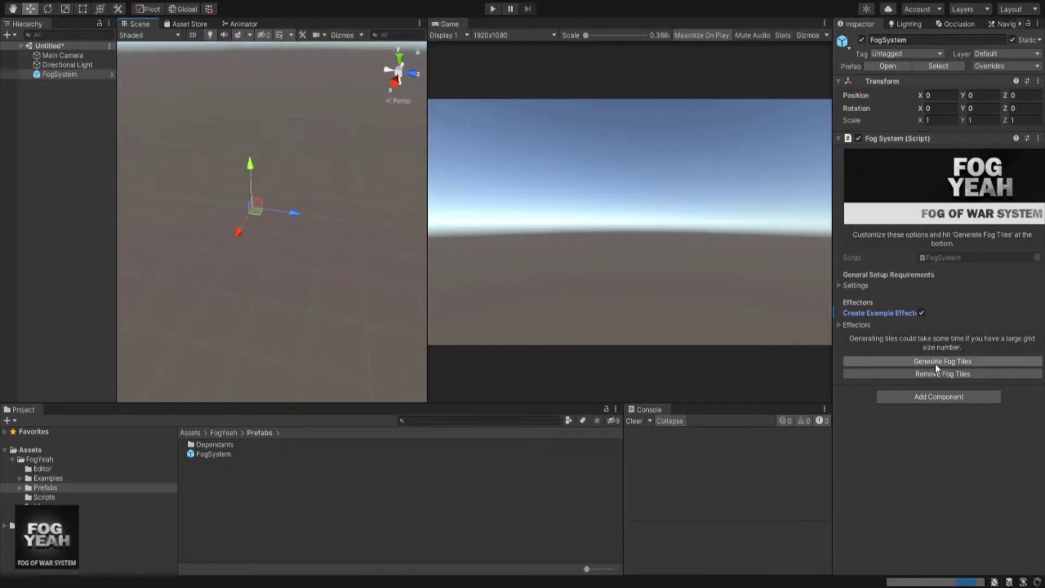
pyautogui.click(935, 362)
# - Examine the generated fog tile layer from several distances and angles in the Scene view
pyautogui.moveTo(245, 229); pyautogui.dragTo(262, 297, button='middle')
pyautogui.moveTo(251, 216); pyautogui.dragTo(271, 270, button='right')
pyautogui.scroll(-6, 234, 211)
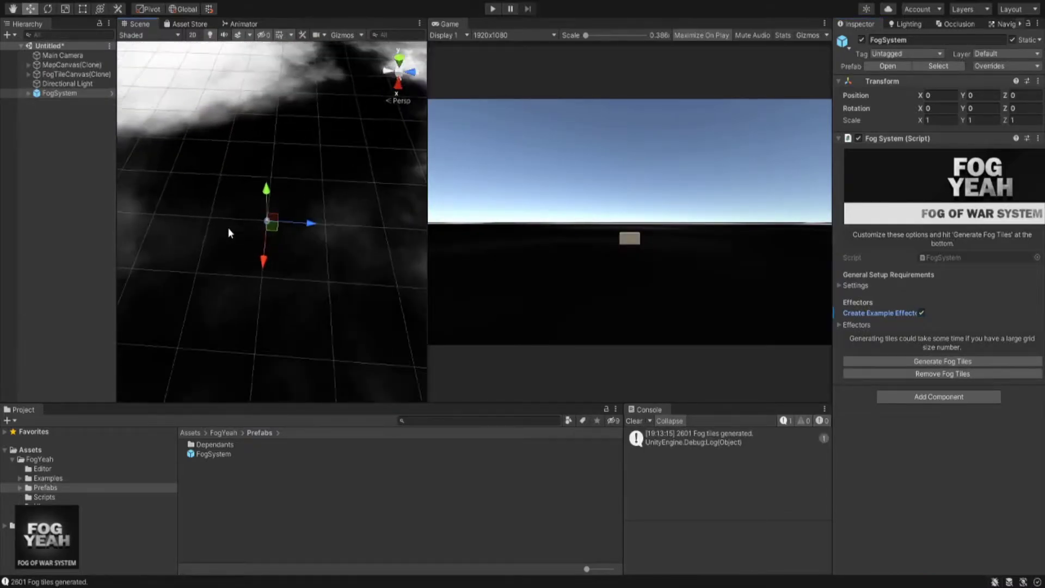
pyautogui.scroll(-15, 232, 221)
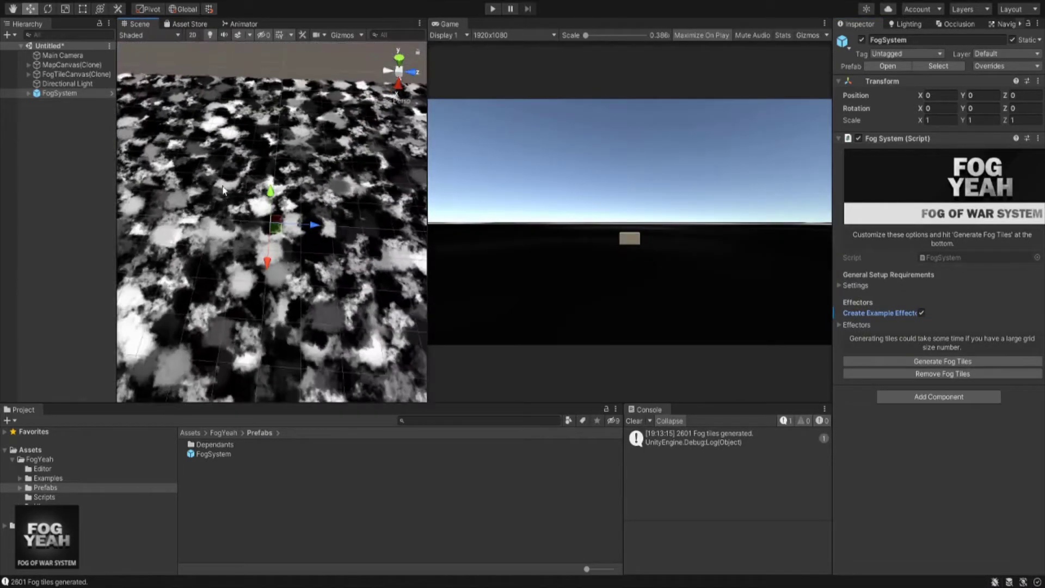
pyautogui.scroll(-12, 225, 201)
pyautogui.moveTo(289, 242); pyautogui.dragTo(288, 185, button='middle')
pyautogui.moveTo(310, 222); pyautogui.dragTo(322, 233, button='middle')
pyautogui.moveTo(212, 210); pyautogui.dragTo(239, 205, button='right')
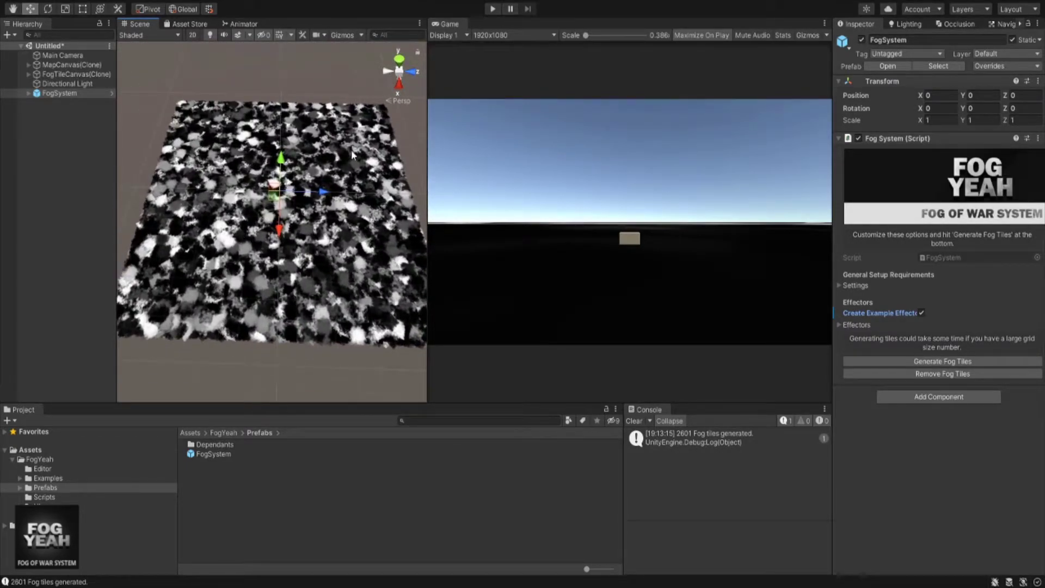
pyautogui.click(161, 117)
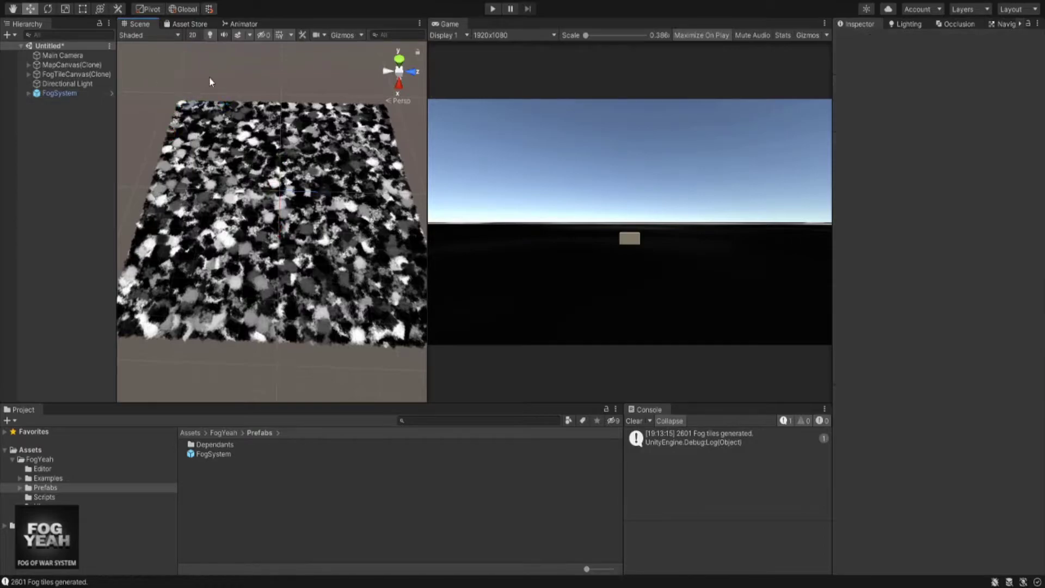
# - Turn off Maximize On Play and run the scene with FogSystem selected, checking the fog around the map's centre
pyautogui.click(82, 93)
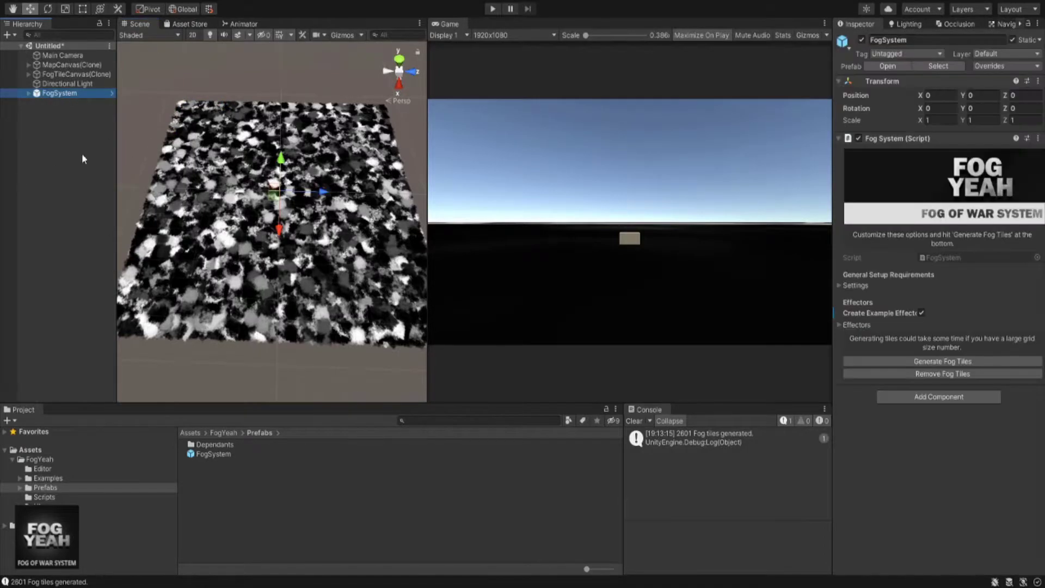
pyautogui.click(495, 9)
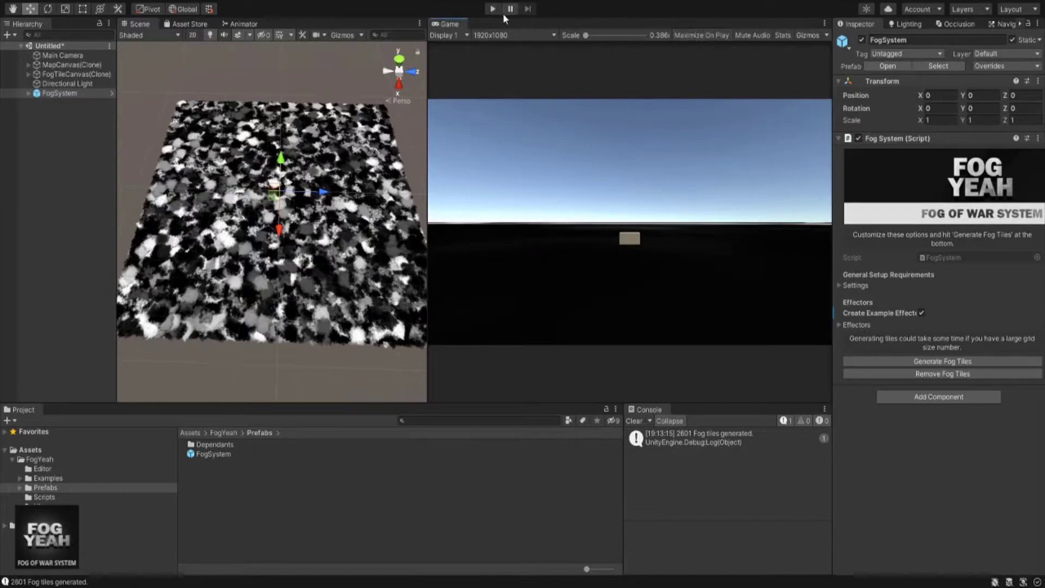
pyautogui.click(493, 10)
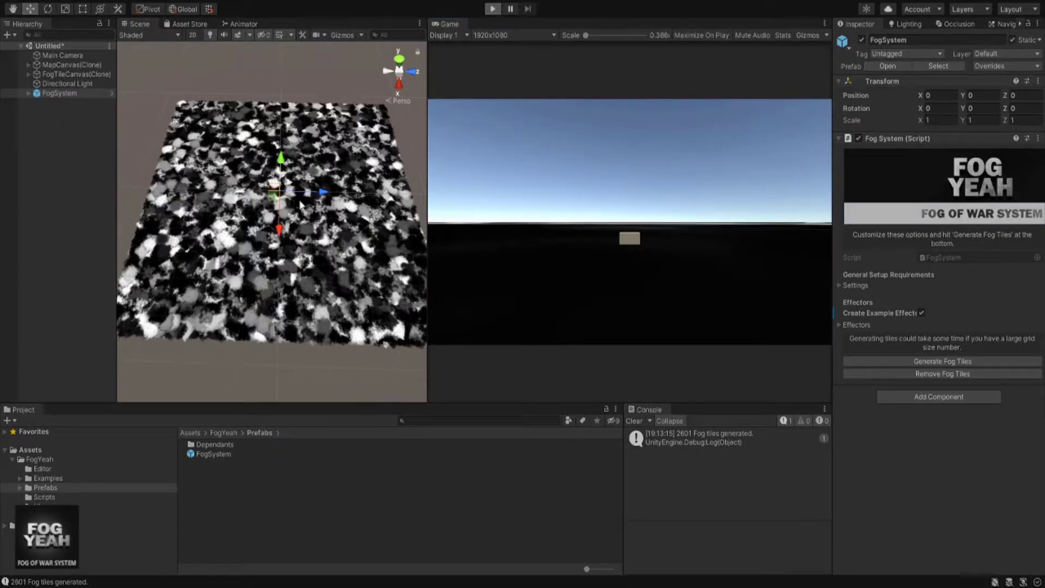
pyautogui.scroll(8, 277, 198)
pyautogui.moveTo(272, 179); pyautogui.dragTo(265, 201, button='middle')
pyautogui.scroll(-6, 271, 195)
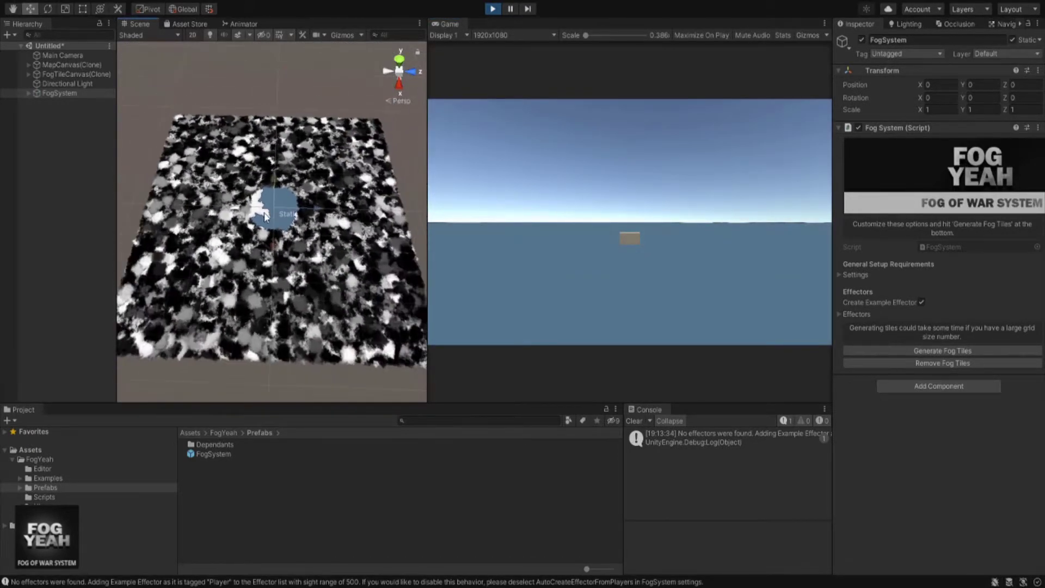
# - Expand FogSystem in the running scene and select its Example Effector child
pyautogui.click(44, 113)
pyautogui.click(51, 92)
pyautogui.click(28, 92)
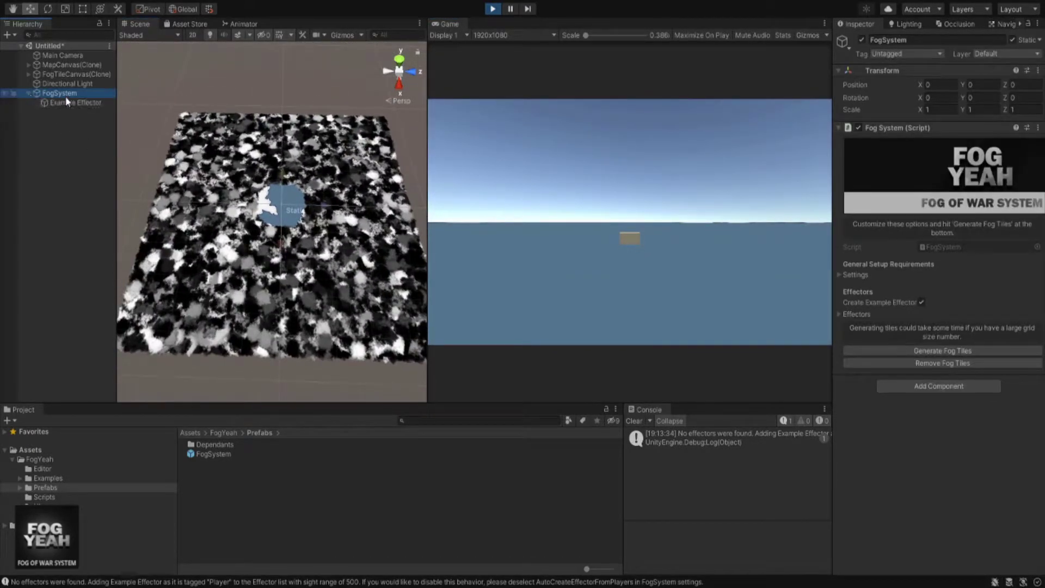
pyautogui.click(74, 108)
pyautogui.click(71, 103)
pyautogui.click(60, 93)
pyautogui.click(67, 103)
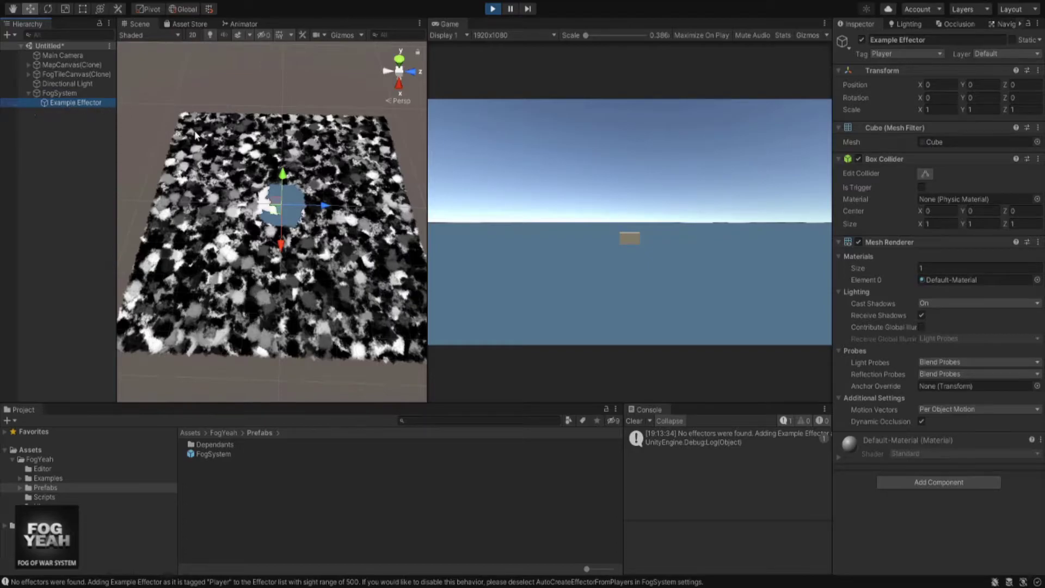
# - Test fog clearing by moving the Example Effector across the map to about X -239, Z 931
pyautogui.moveTo(277, 215); pyautogui.dragTo(347, 213)
pyautogui.scroll(4, 346, 211)
pyautogui.moveTo(346, 185); pyautogui.dragTo(292, 240, button='middle')
pyautogui.scroll(5, 261, 236)
pyautogui.scroll(2, 289, 234)
pyautogui.scroll(3, 276, 220)
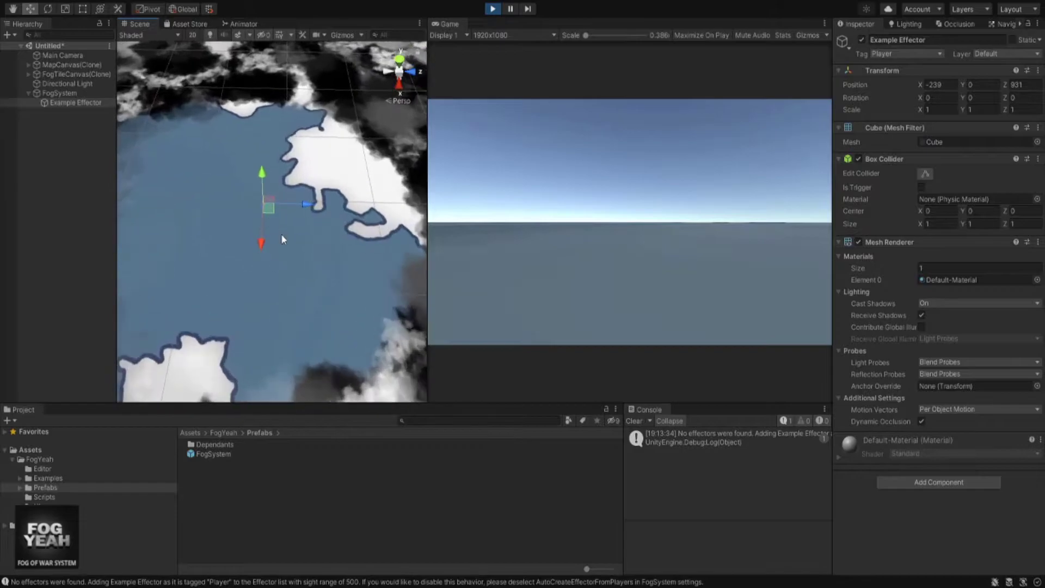
# - Move the Example Effector around the map again, ending near X -139, Z 844, and inspect the shrouded trail
pyautogui.scroll(-6, 282, 234)
pyautogui.moveTo(278, 226); pyautogui.dragTo(315, 273)
pyautogui.scroll(-3, 256, 234)
pyautogui.moveTo(319, 277); pyautogui.dragTo(208, 200, button='middle')
pyautogui.moveTo(238, 194); pyautogui.dragTo(188, 170)
pyautogui.moveTo(189, 170); pyautogui.dragTo(332, 176, button='middle')
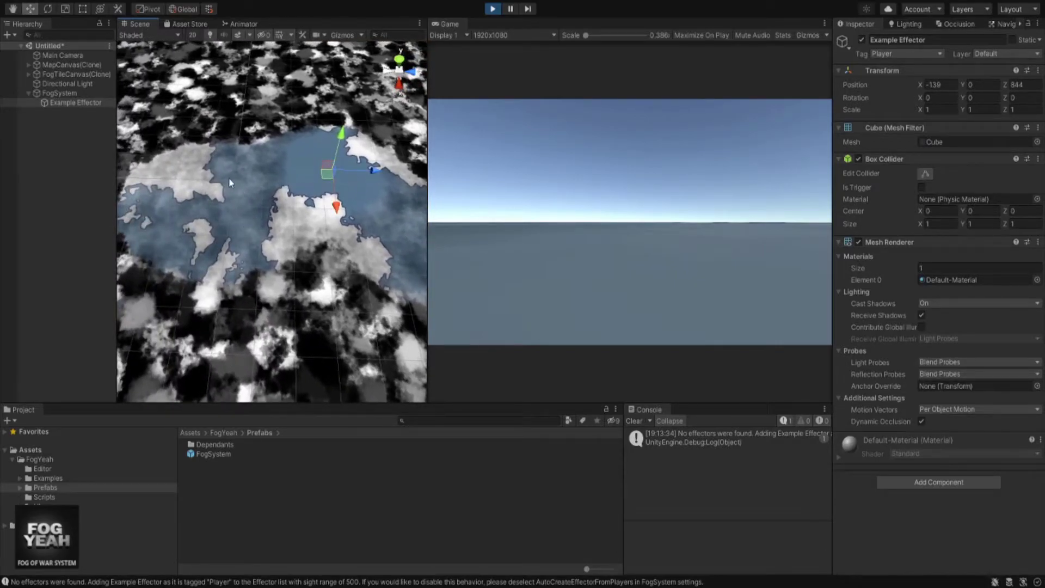
pyautogui.scroll(-5, 249, 234)
pyautogui.moveTo(248, 234); pyautogui.dragTo(259, 224, button='middle')
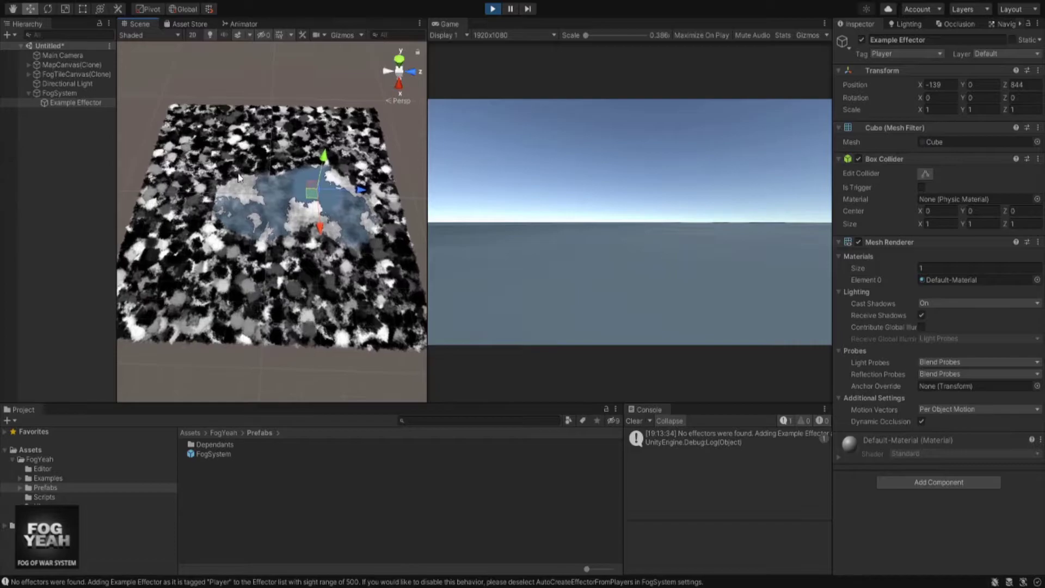
# - Stop the running scene and remove the fog tiles generated by FogSystem
pyautogui.click(238, 89)
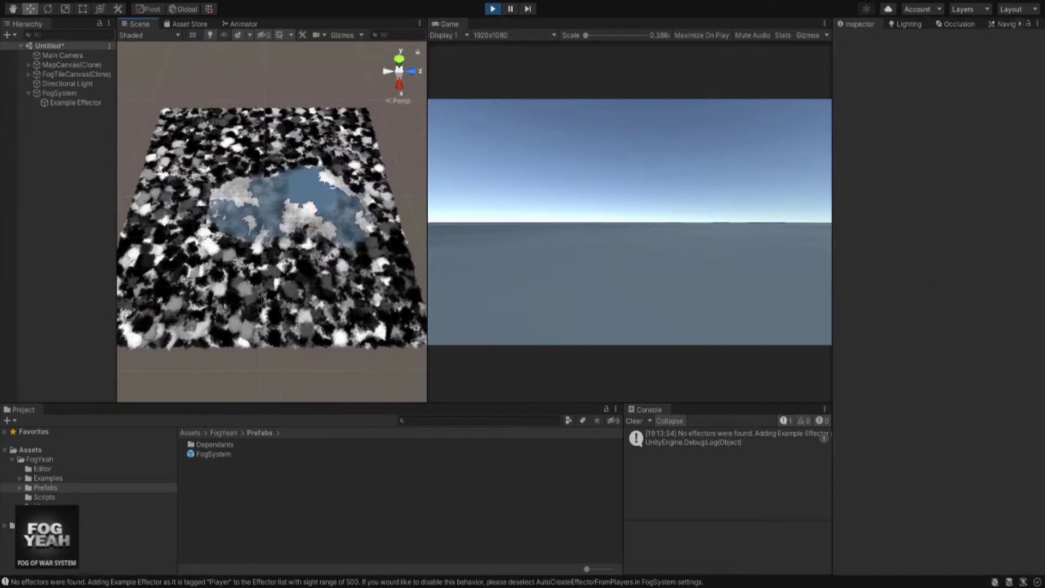
pyautogui.click(495, 11)
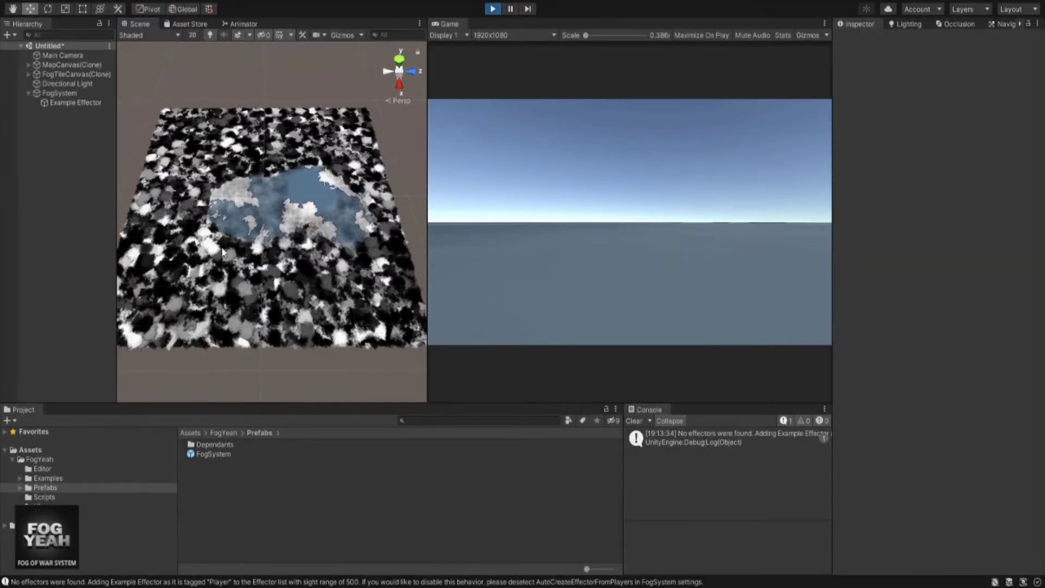
pyautogui.click(48, 101)
pyautogui.click(58, 92)
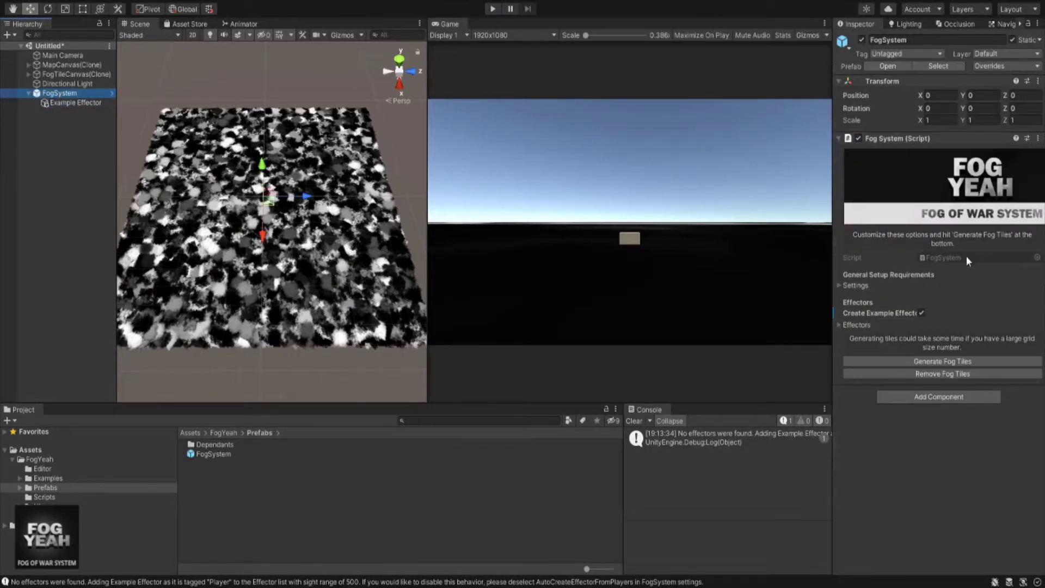
pyautogui.click(961, 375)
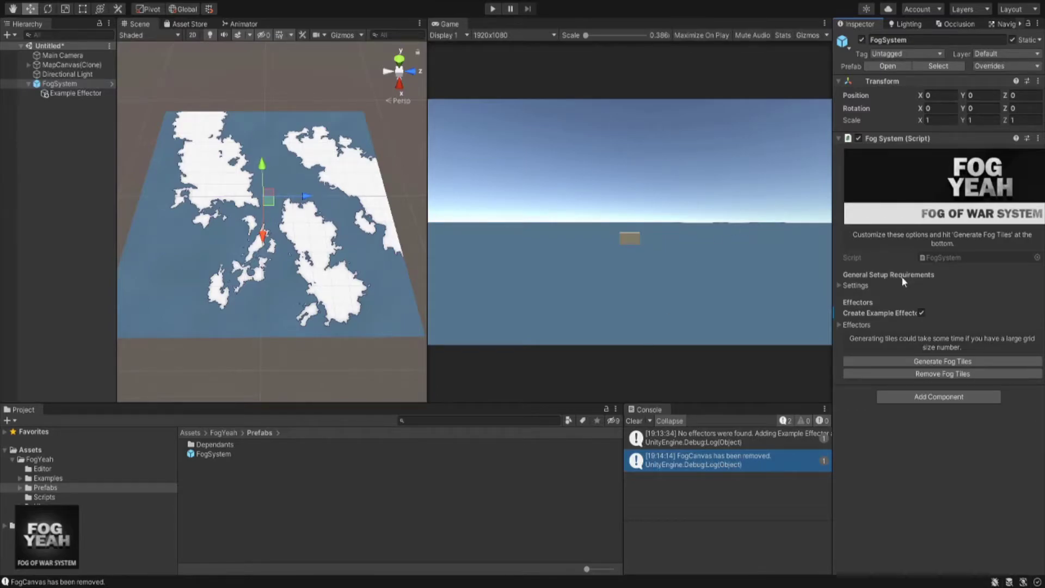
# - Expand FogSystem's settings and its tile colour and image variations, and set colour Element 1 to magenta
pyautogui.click(855, 285)
pyautogui.scroll(-3, 863, 318)
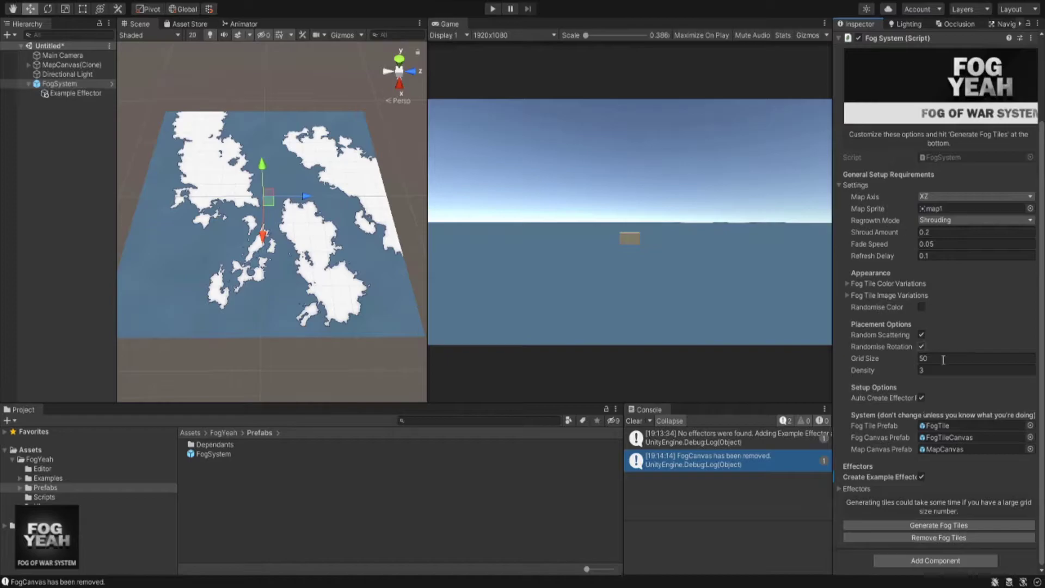
pyautogui.click(848, 283)
pyautogui.click(875, 366)
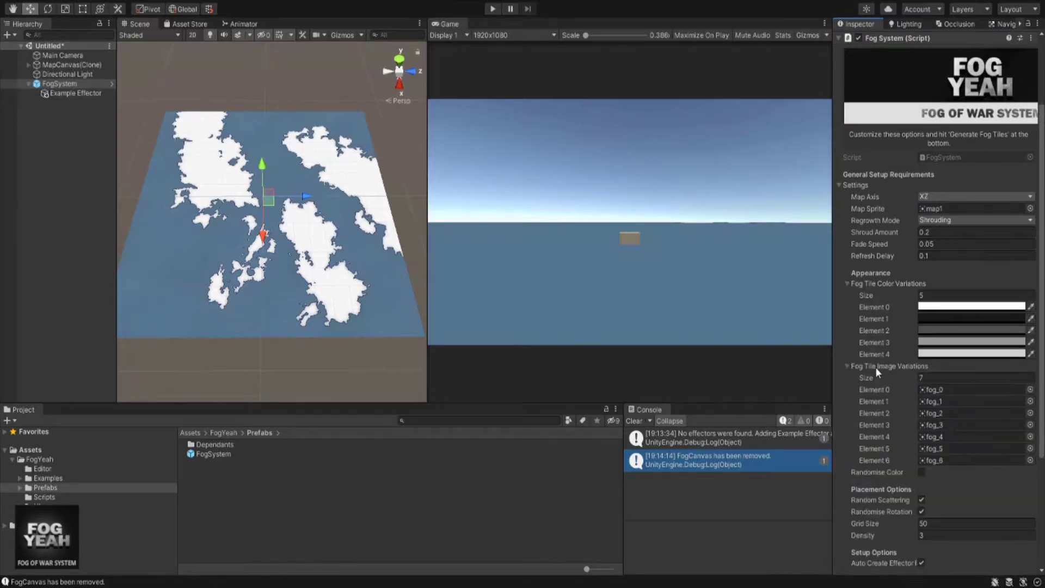
pyautogui.click(946, 319)
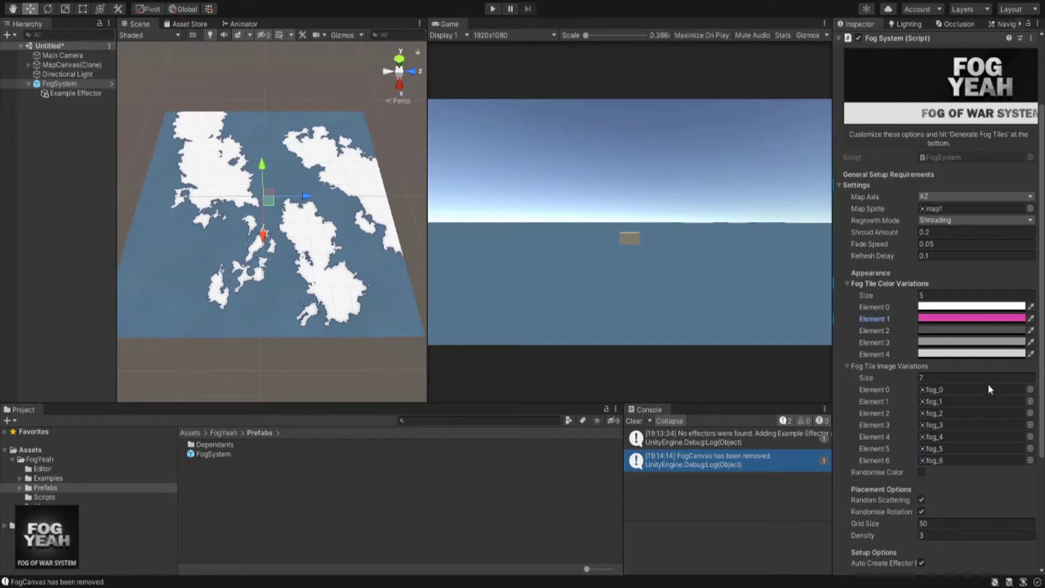
# - Generate new fog tiles with the updated colour variations and inspect them in the Scene view
pyautogui.scroll(-2, 961, 368)
pyautogui.scroll(-1, 962, 368)
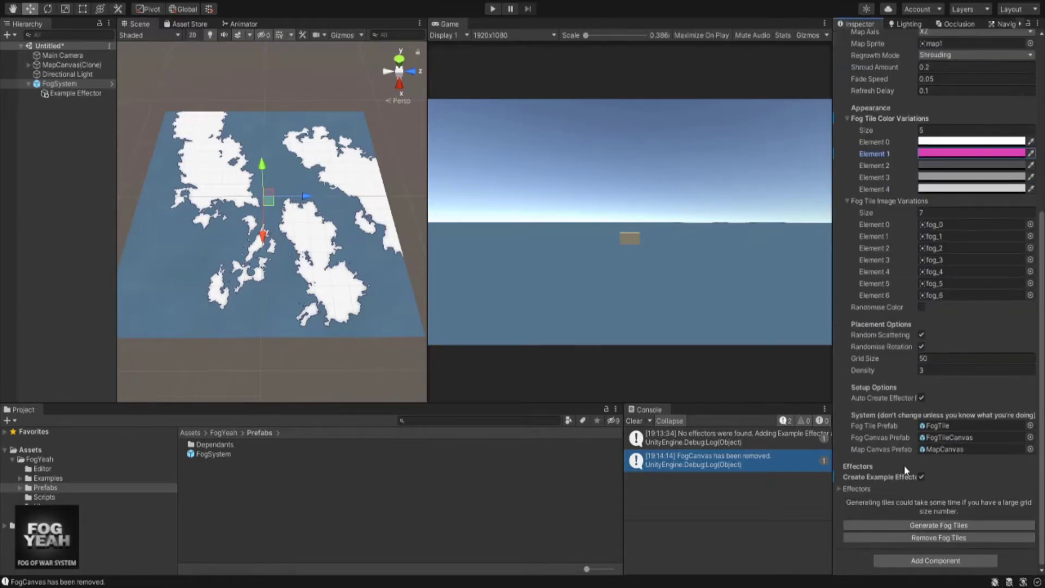
pyautogui.click(928, 529)
pyautogui.moveTo(204, 209); pyautogui.dragTo(272, 233, button='middle')
pyautogui.moveTo(272, 233); pyautogui.dragTo(337, 305, button='right')
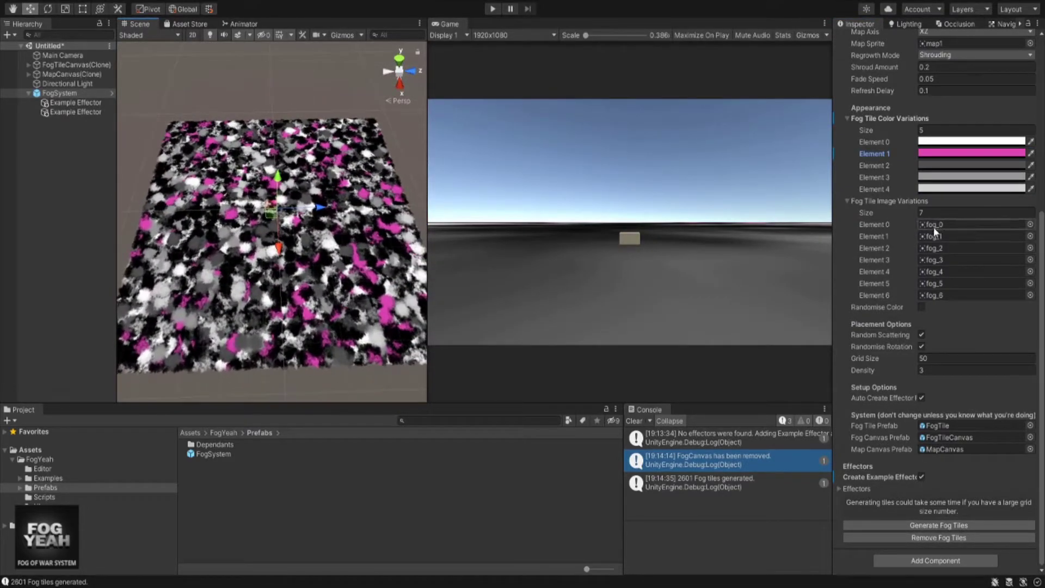
pyautogui.scroll(10, 304, 282)
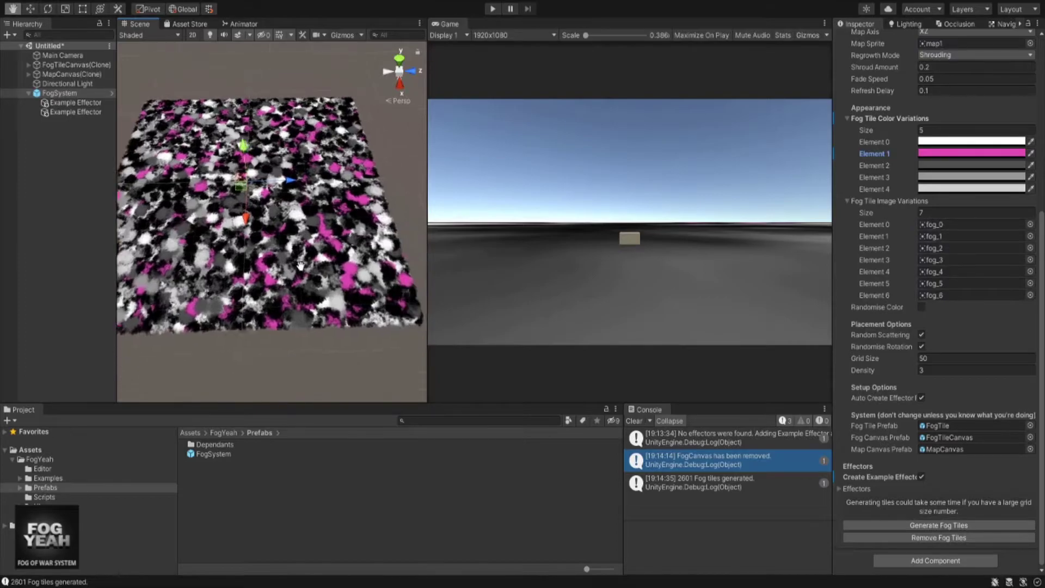
pyautogui.scroll(-10, 291, 269)
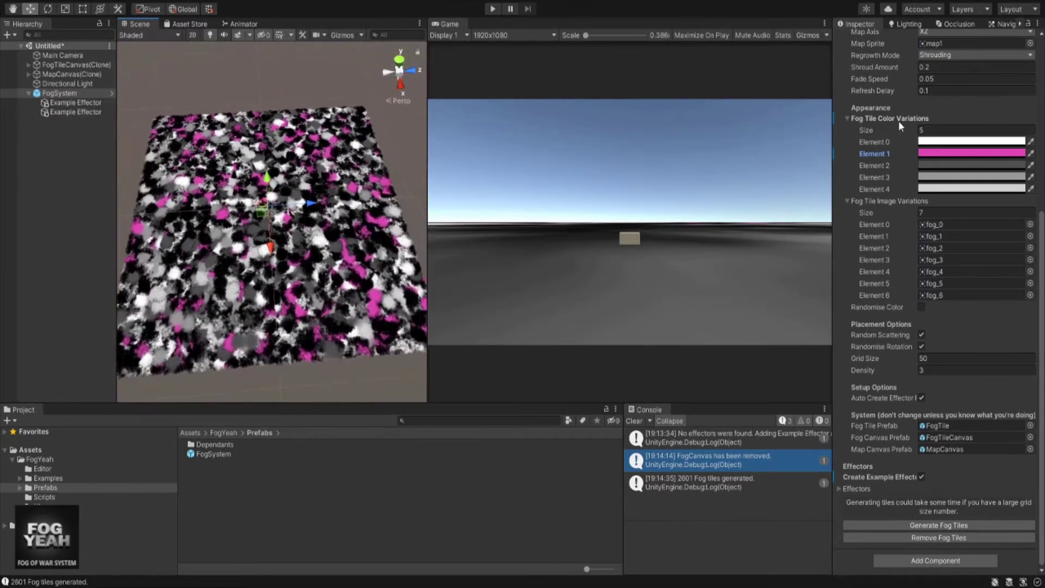
# - Set the Fog Tile Color Variations size to 1000 and look through the expanded element list
pyautogui.click(925, 130)
pyautogui.write('1000')
pyautogui.press('Return')
pyautogui.scroll(-3, 899, 250)
pyautogui.scroll(-15, 899, 249)
pyautogui.scroll(20, 893, 218)
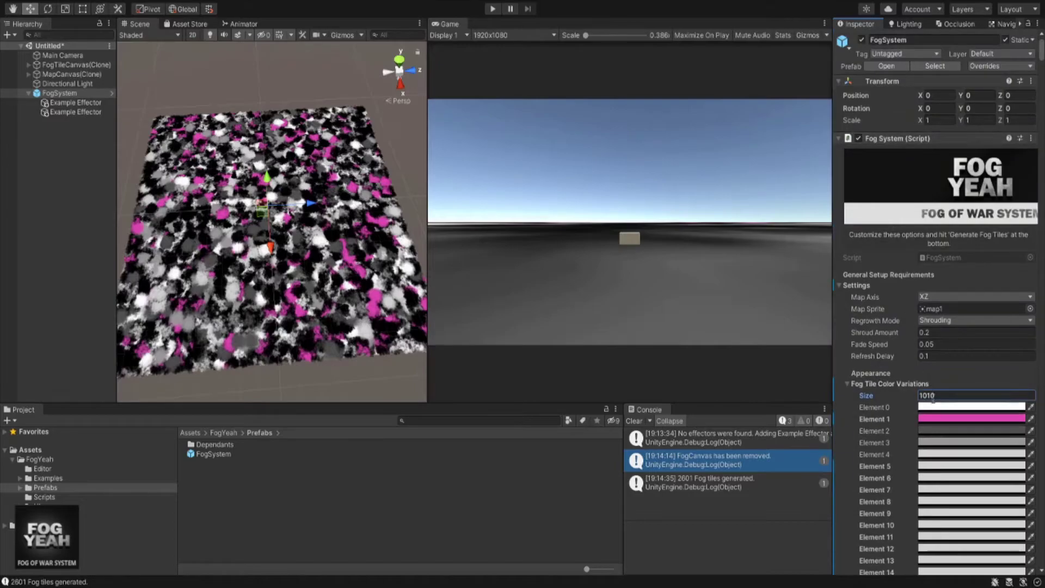
# - Set the Fog Tile Color Variations size to 10
pyautogui.press('BackSpace')
pyautogui.press('BackSpace')
pyautogui.press('BackSpace')
pyautogui.press('BackSpace')
pyautogui.write('10')
pyautogui.press('Return')
# - Collapse the Fog Tile Color Variations list and set the Fog Tile Image Variations size to 5
pyautogui.moveTo(329, 220); pyautogui.dragTo(318, 213, button='right')
pyautogui.scroll(4, 275, 292)
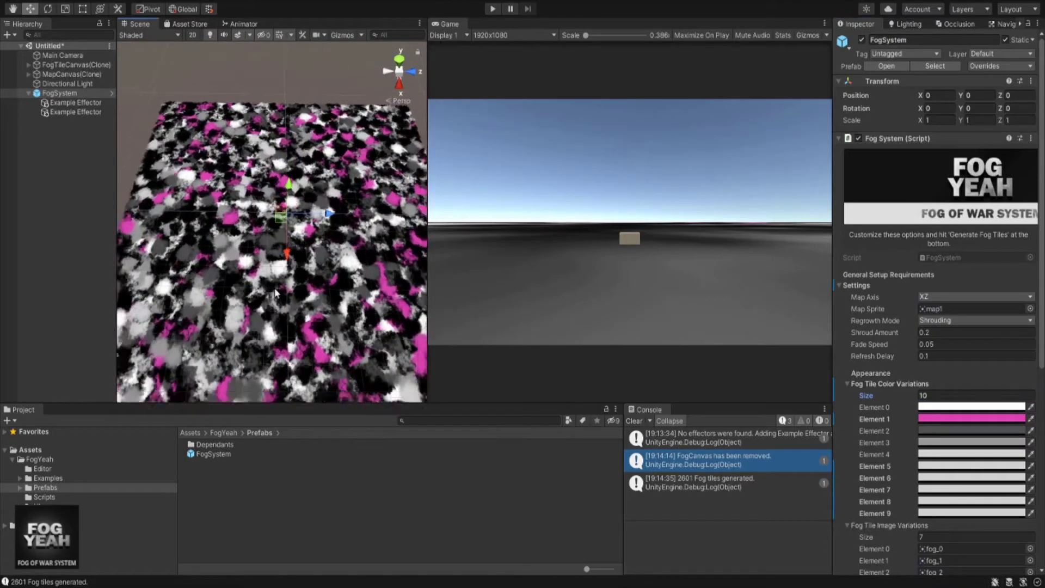
pyautogui.scroll(-5, 275, 292)
pyautogui.moveTo(231, 200); pyautogui.dragTo(212, 182, button='middle')
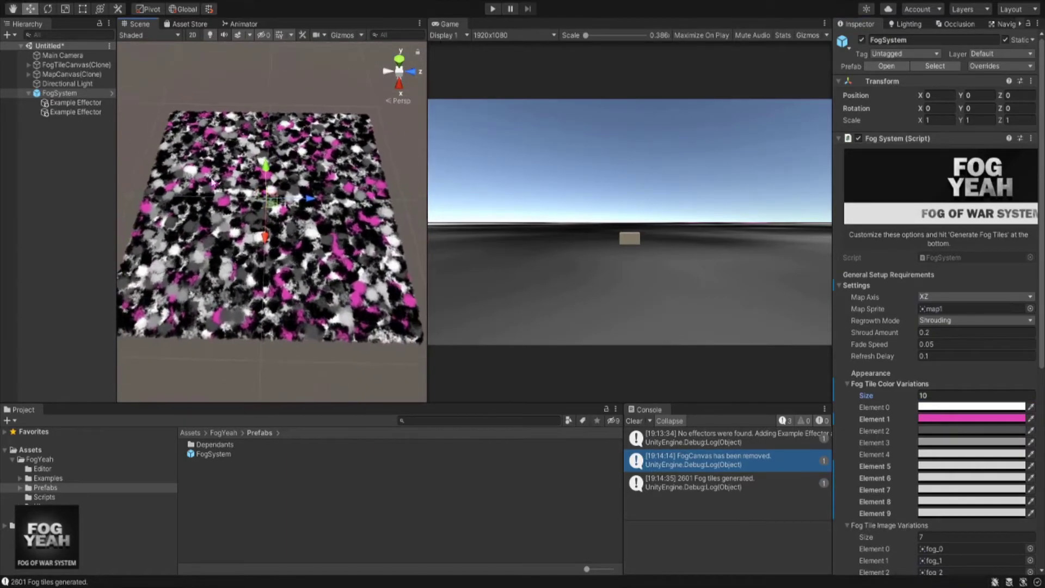
pyautogui.click(877, 384)
pyautogui.click(968, 409)
pyautogui.write('5')
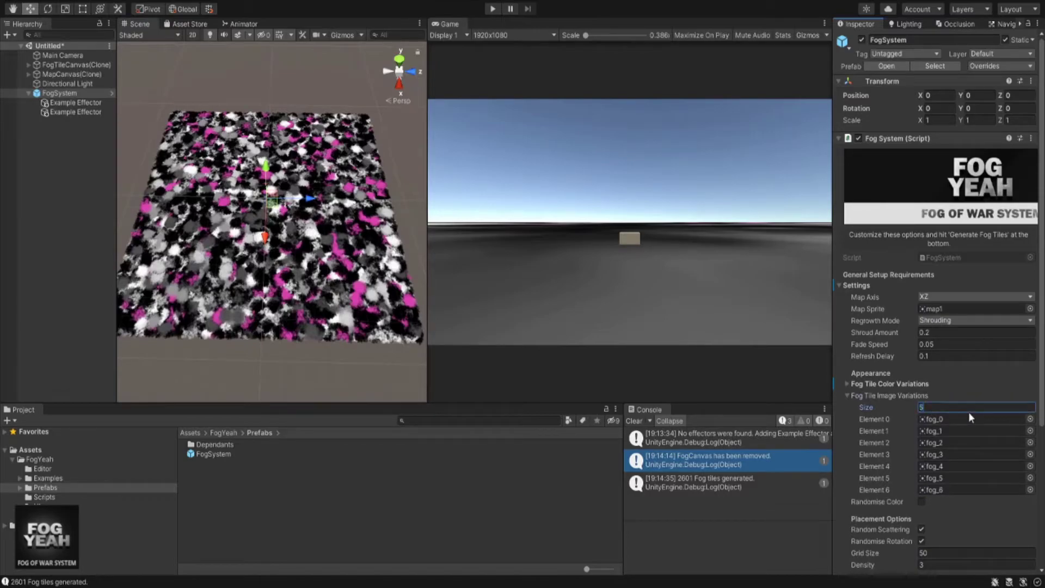
pyautogui.press('Return')
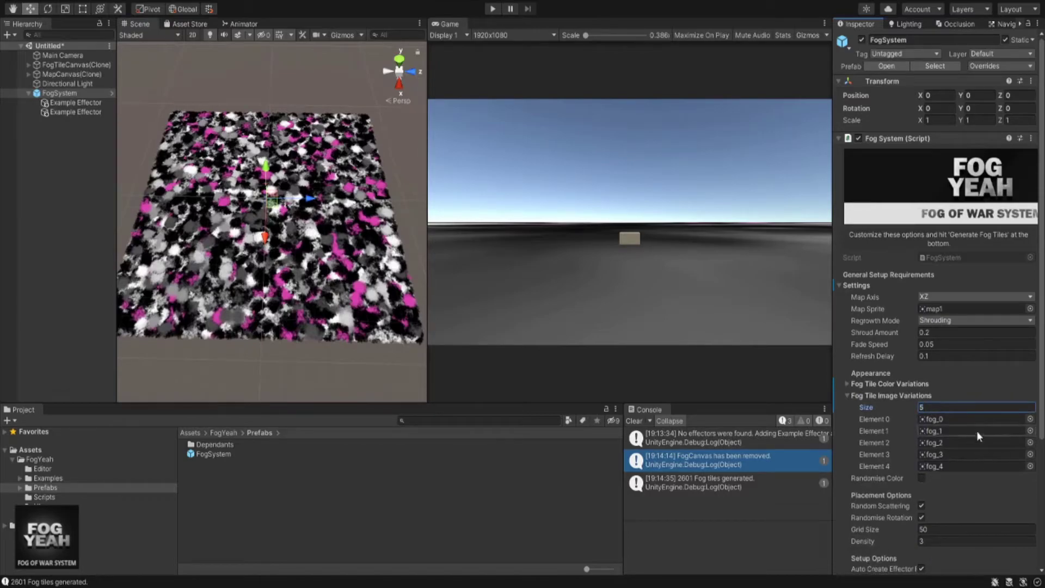
# - Assign the camo2 sprite to Element 0 of the Fog Tile Image Variations
pyautogui.click(527, 353)
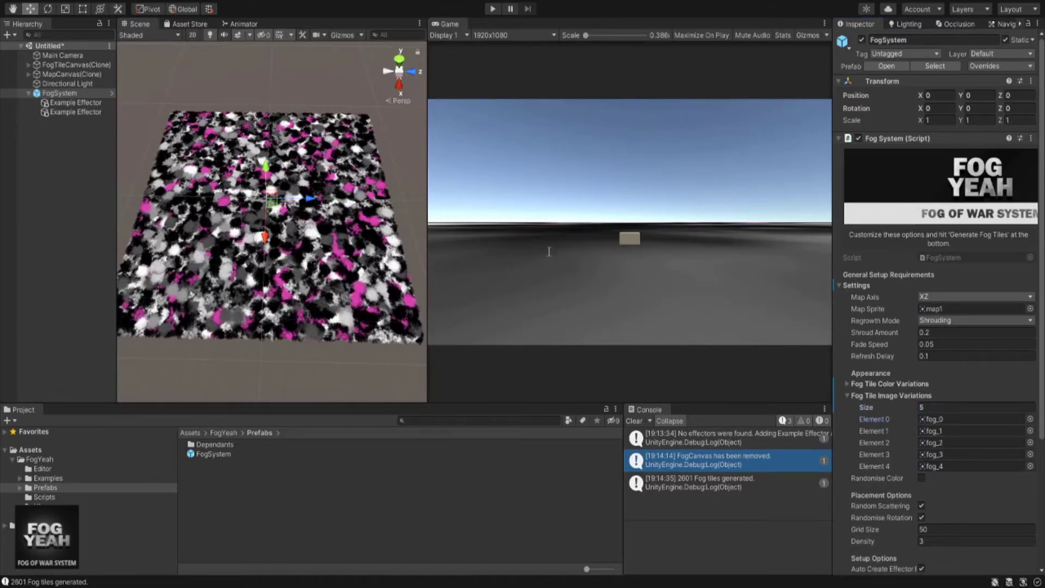
pyautogui.press('Return')
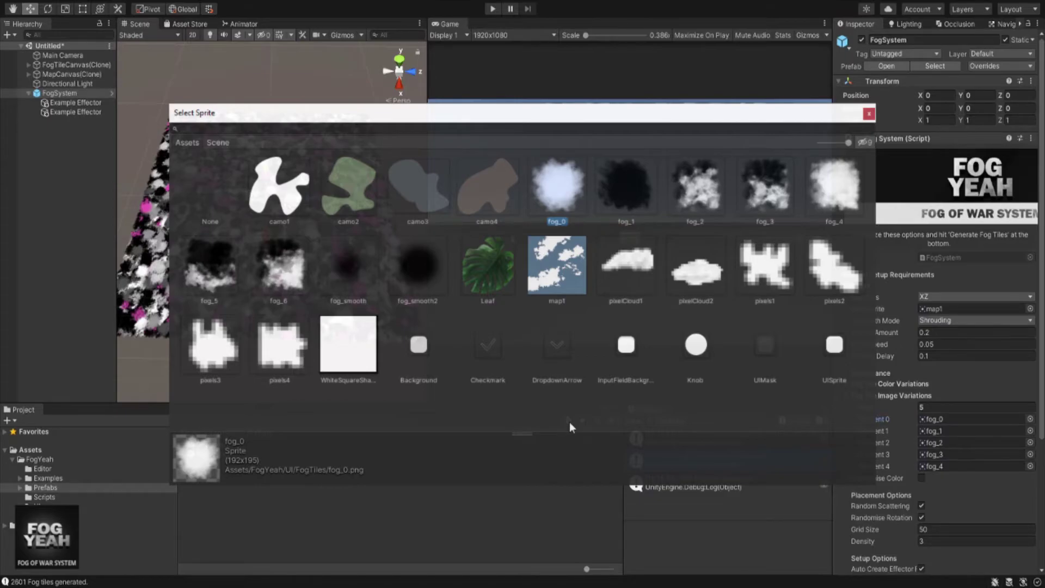
pyautogui.press('Left')
pyautogui.press('Left')
pyautogui.press('Left')
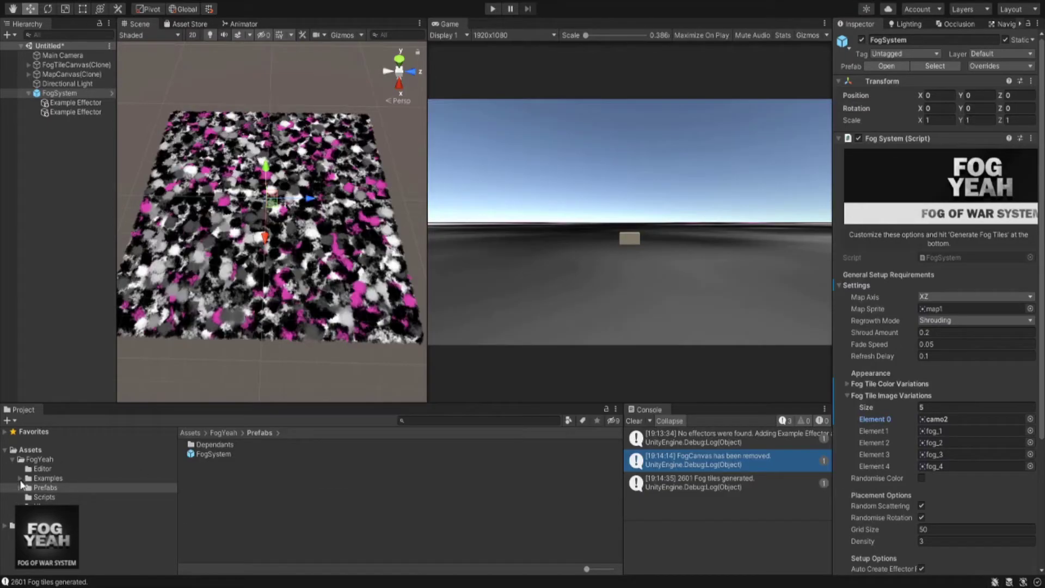
# - Open the Demos folder inside FogYeah's Examples/Scenes folder in the project
pyautogui.click(20, 478)
pyautogui.click(47, 480)
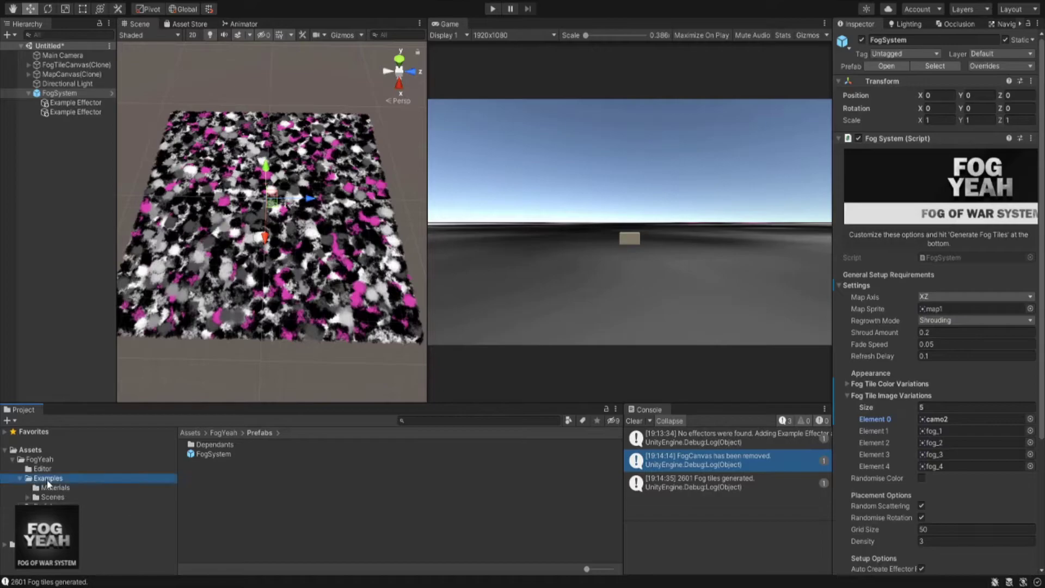
pyautogui.doubleClick(214, 449)
pyautogui.click(232, 455)
pyautogui.click(241, 462)
pyautogui.click(229, 453)
pyautogui.doubleClick(212, 445)
# - Look through the demo scenes from 1_Dense_Black_Fog_Demo to 9_2D_Map_Example in the Demos folder
pyautogui.click(216, 445)
pyautogui.press('Down')
pyautogui.press('Down')
pyautogui.press('Down')
pyautogui.press('Down')
pyautogui.press('Down')
pyautogui.press('Down')
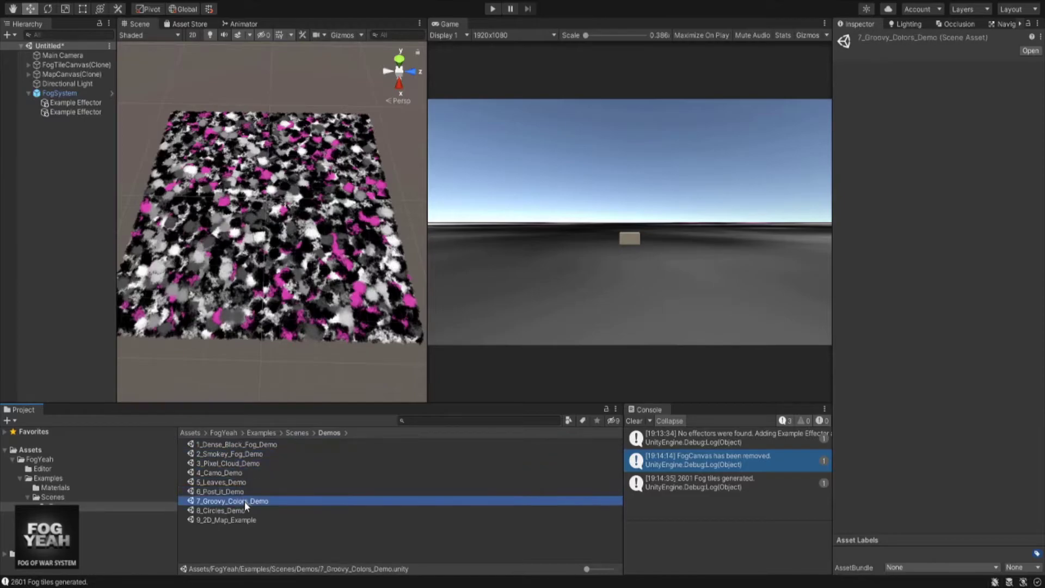
pyautogui.click(246, 509)
pyautogui.click(251, 520)
pyautogui.click(237, 445)
pyautogui.click(214, 518)
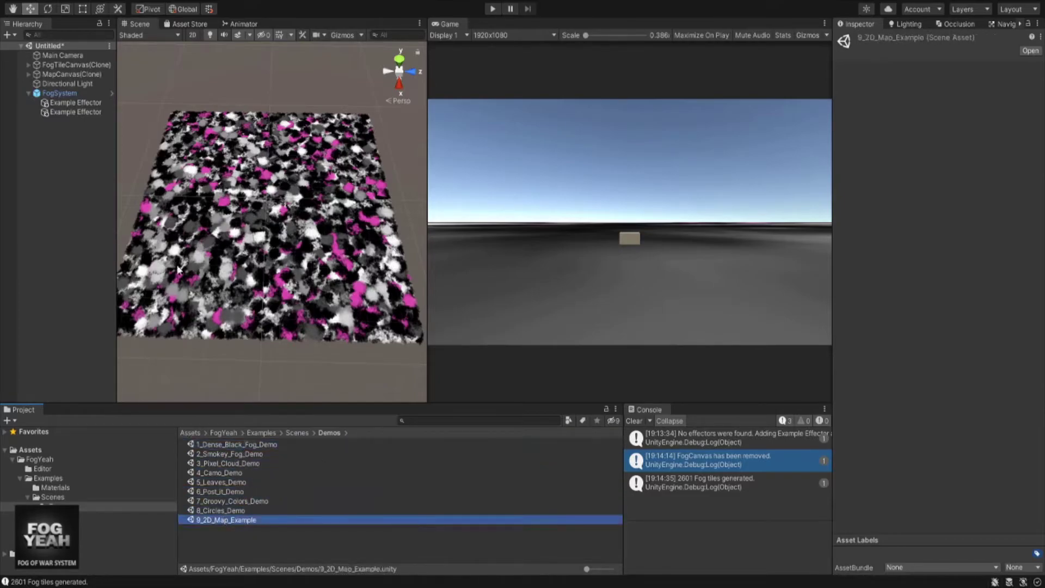
# - Inspect the two Example Effectors under FogSystem and duplicate the second one
pyautogui.keyDown('alt'); pyautogui.moveTo(235, 249); pyautogui.dragTo(262, 260); pyautogui.keyUp('alt')
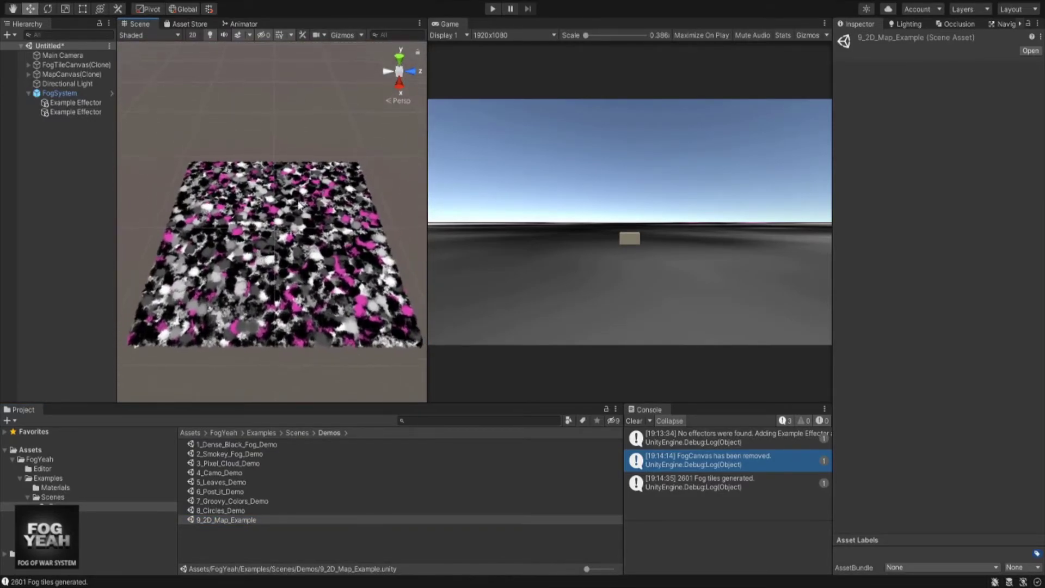
pyautogui.click(295, 123)
pyautogui.keyDown('alt'); pyautogui.moveTo(295, 123); pyautogui.dragTo(299, 219); pyautogui.keyUp('alt')
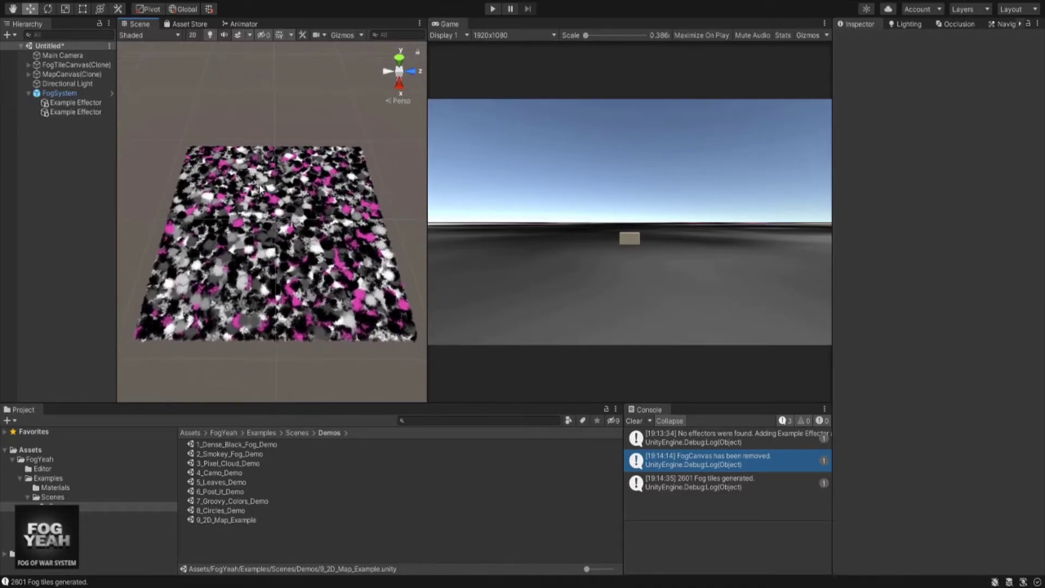
pyautogui.click(73, 103)
pyautogui.click(70, 113)
pyautogui.scroll(3, 215, 223)
pyautogui.moveTo(317, 218); pyautogui.dragTo(406, 219)
pyautogui.click(77, 104)
pyautogui.scroll(-3, 272, 223)
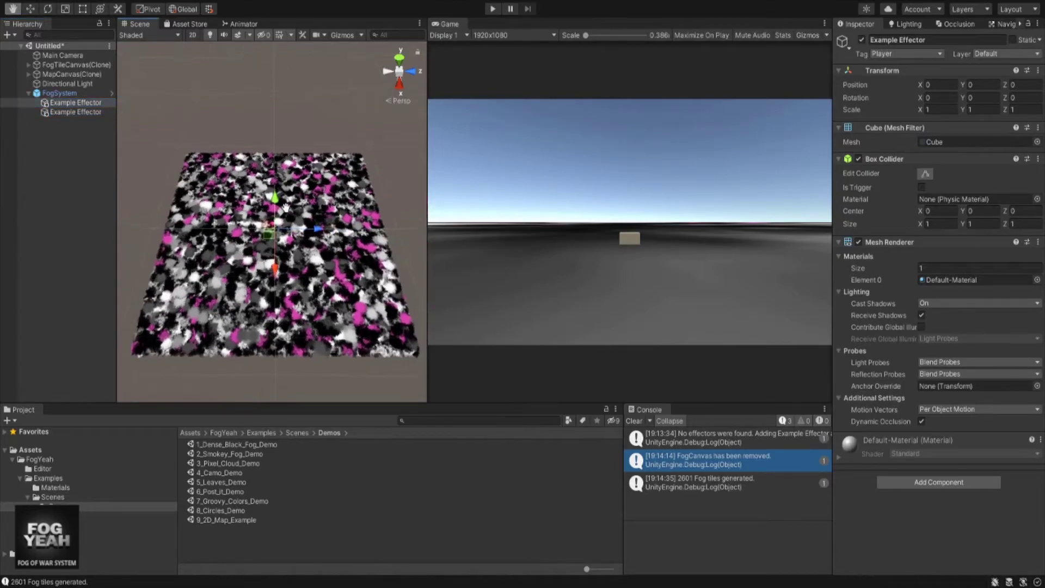
pyautogui.moveTo(313, 221); pyautogui.dragTo(266, 230)
pyautogui.click(71, 112)
pyautogui.hotkey('ctrl', 'd')
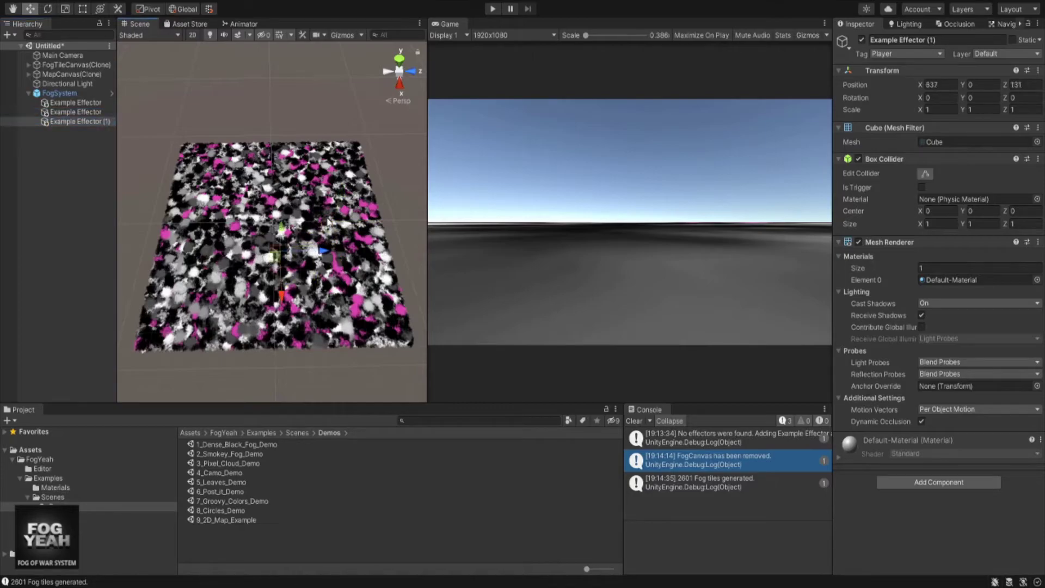
# - Remove the generated fog tiles from FogSystem to uncover the map
pyautogui.click(60, 93)
pyautogui.scroll(-3, 897, 339)
pyautogui.scroll(3, 904, 338)
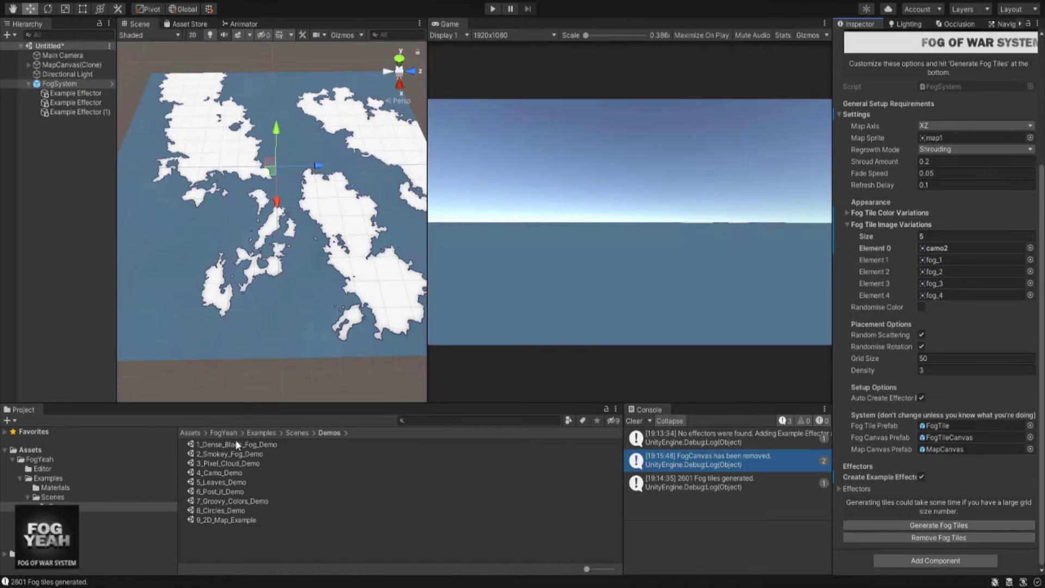
# - Open the 1_Dense_Black_Fog_Demo scene and frame its fog-covered map in the Scene view
pyautogui.click(234, 444)
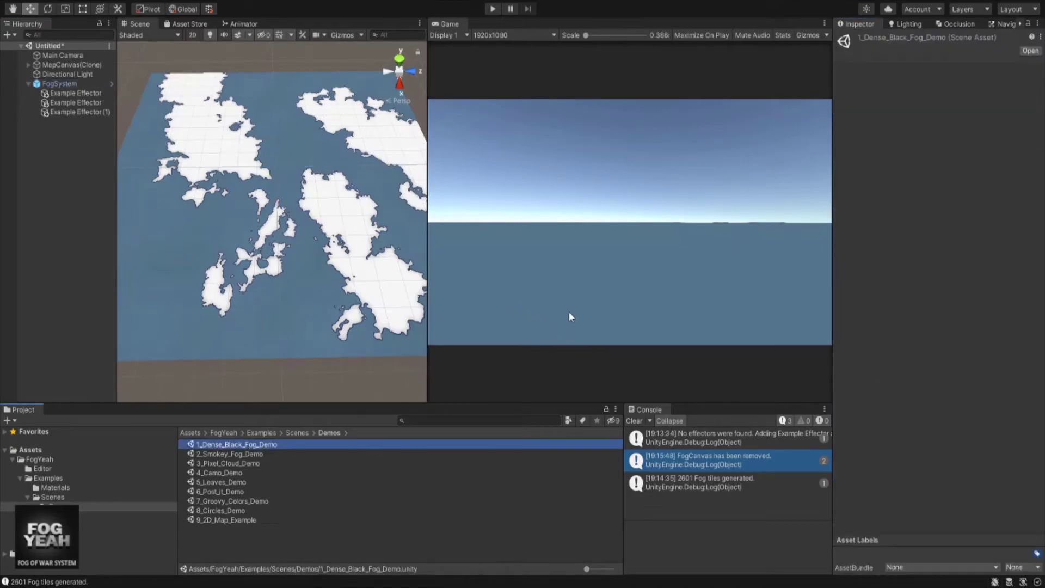
pyautogui.doubleClick(256, 445)
pyautogui.scroll(-7, 285, 197)
pyautogui.scroll(7, 239, 223)
pyautogui.moveTo(237, 227); pyautogui.dragTo(268, 188, button='right')
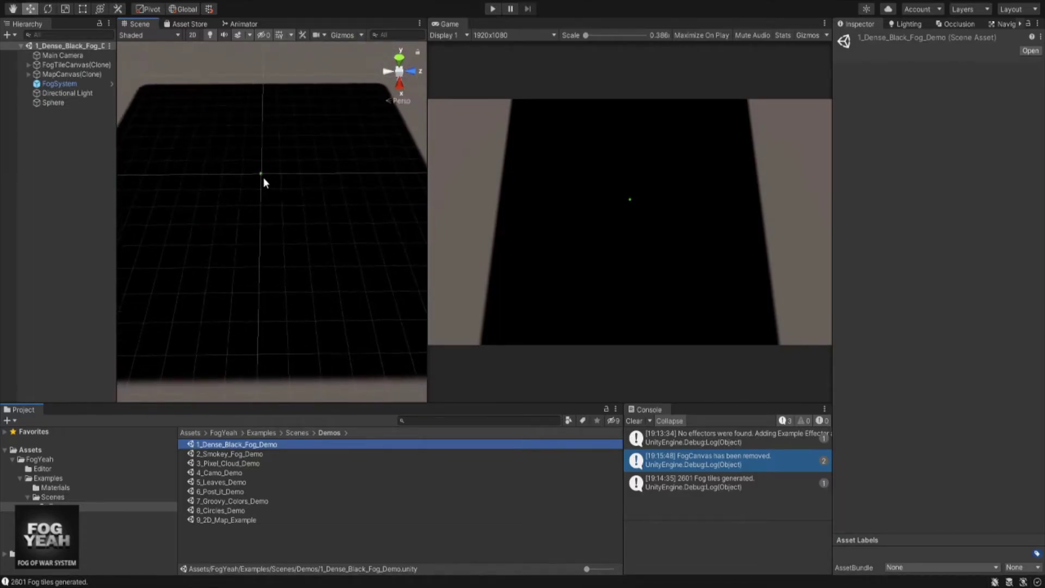
# - Run the dense black fog scene and move the Sphere through the fog to about X 632, Z 408
pyautogui.click(493, 9)
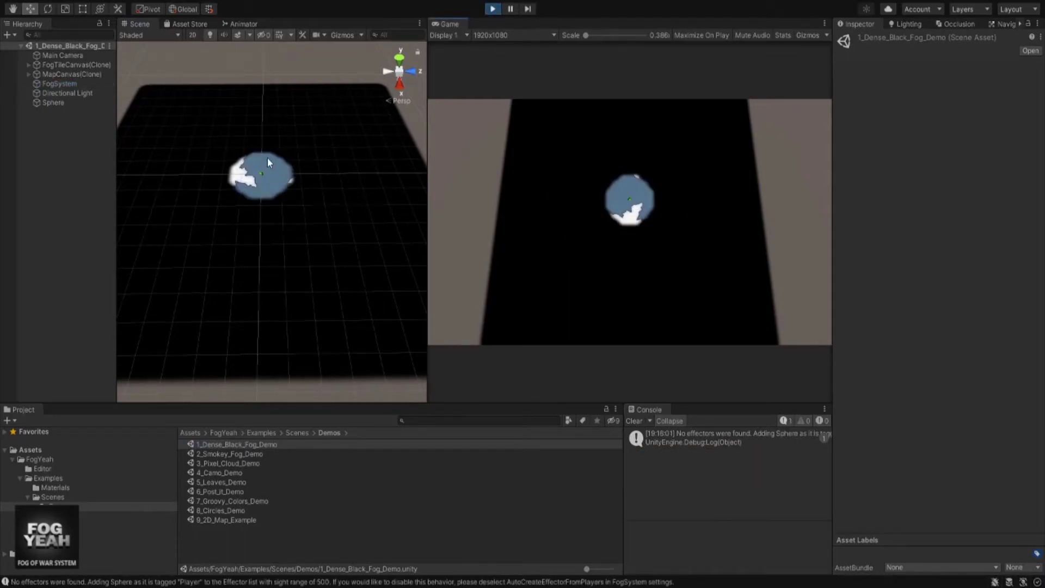
pyautogui.click(59, 104)
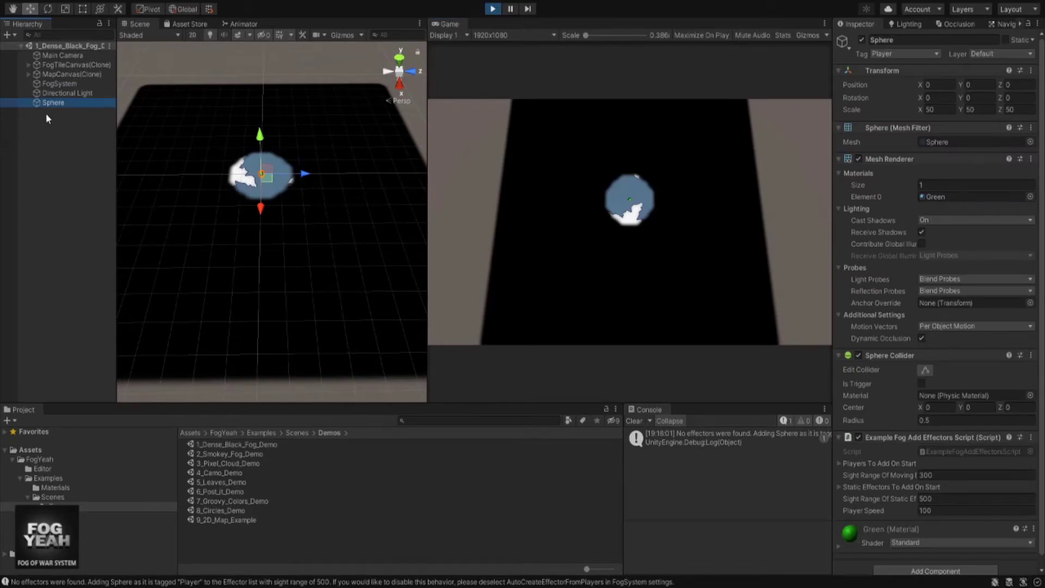
pyautogui.moveTo(277, 184); pyautogui.dragTo(301, 216)
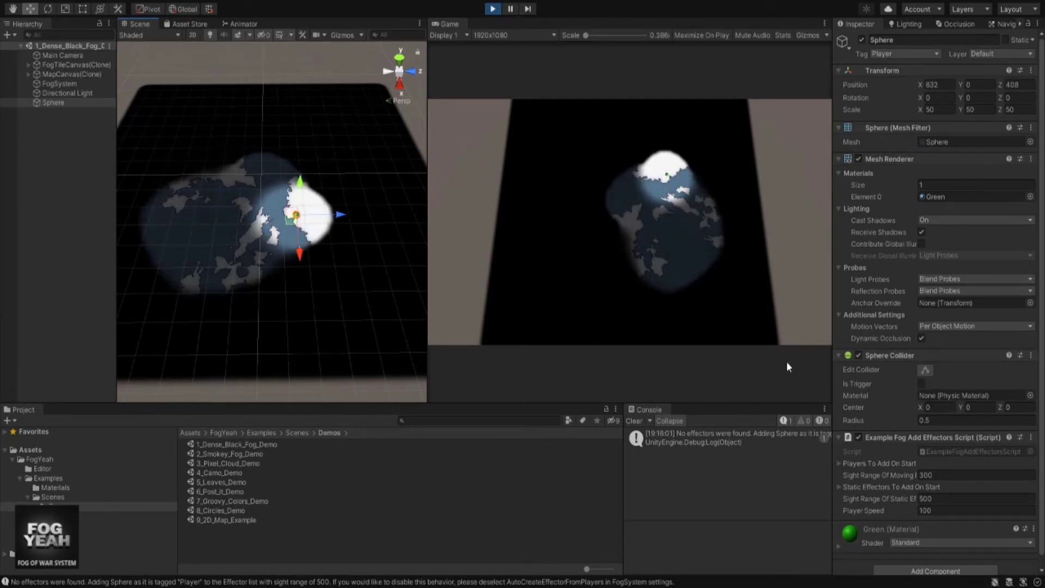
# - Examine FogSystem's Regrowth Mode and Map Axis options and locate the map1 sprite's texture in the project
pyautogui.click(59, 84)
pyautogui.scroll(-4, 924, 216)
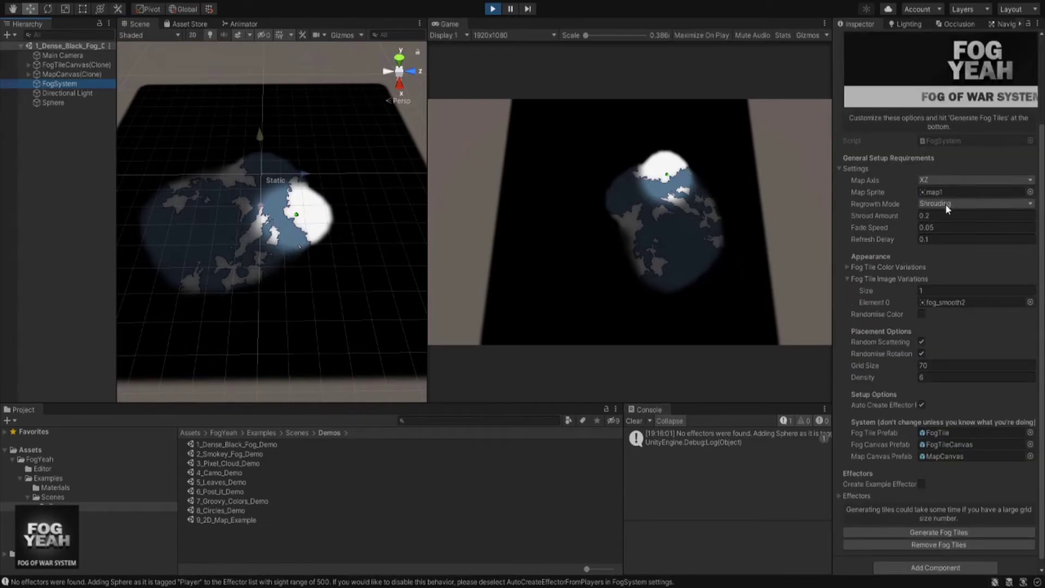
pyautogui.click(952, 205)
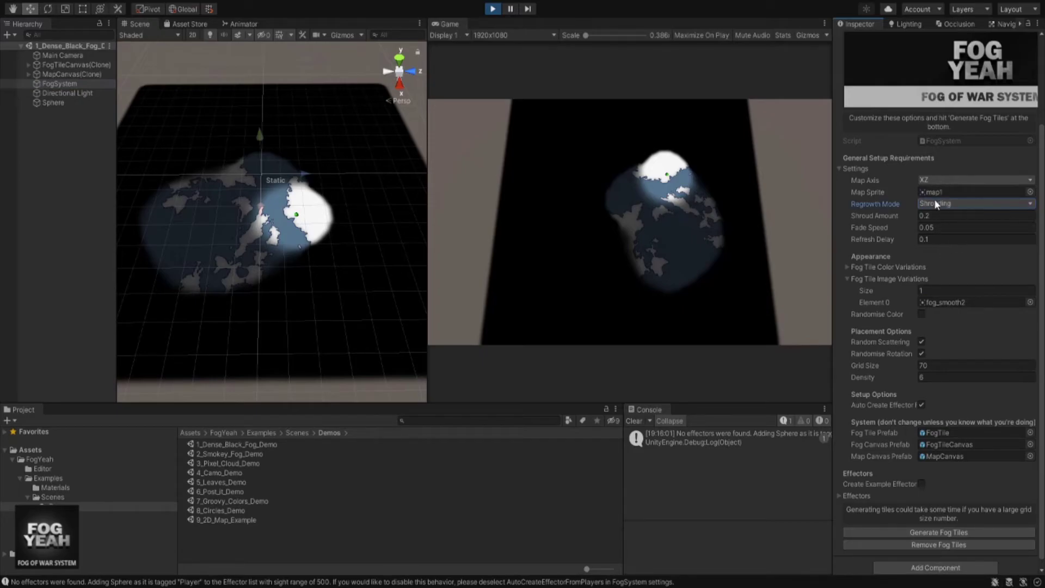
pyautogui.click(944, 180)
pyautogui.click(941, 191)
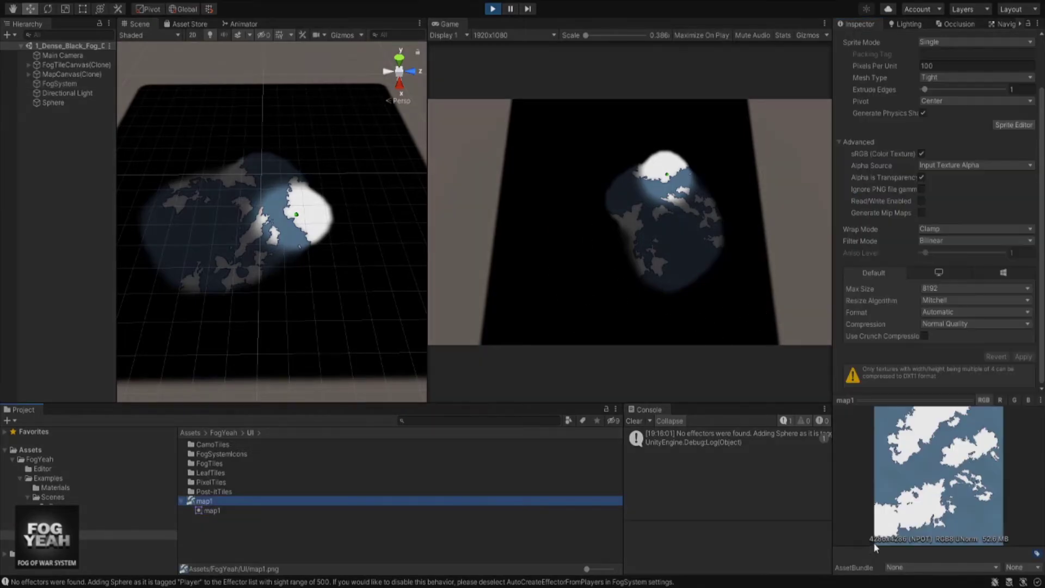
# - Move the Sphere through the running scene's fog to about X -188, Z 613
pyautogui.click(279, 218)
pyautogui.click(287, 225)
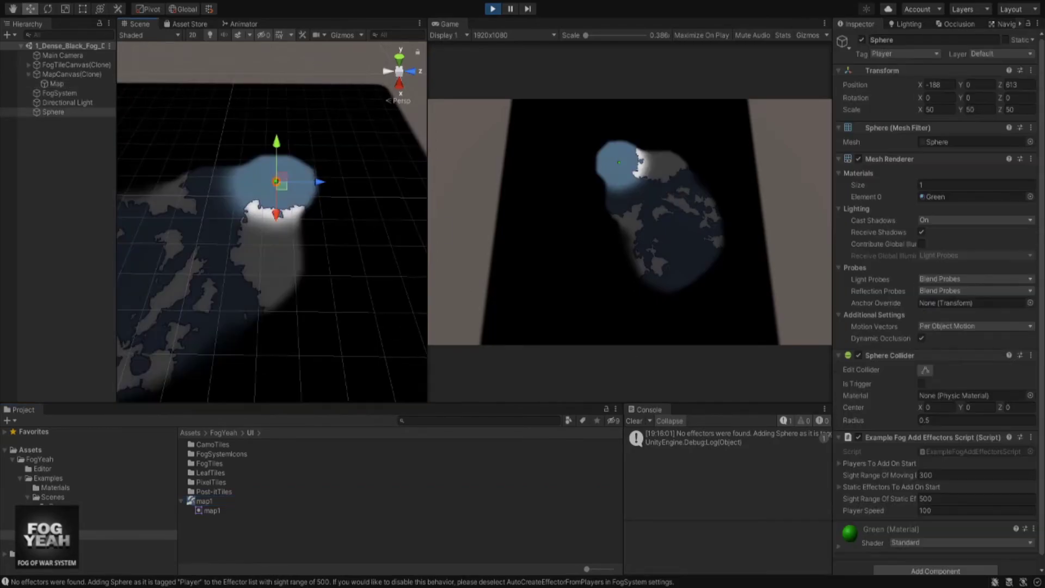
pyautogui.scroll(-3, 272, 222)
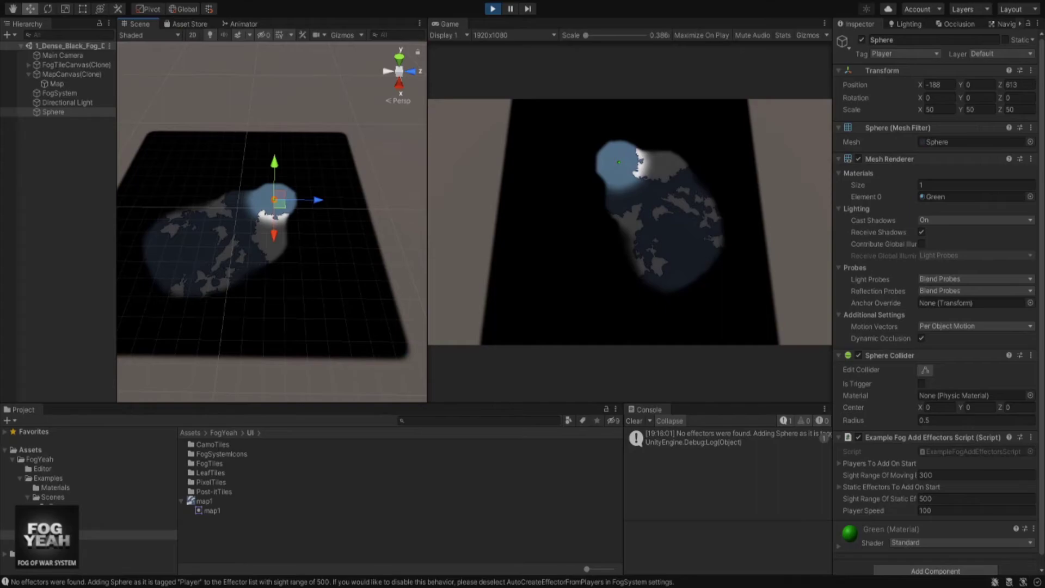
# - Stop the running scene and open 5_Leaves_Demo from the Demos folder
pyautogui.click(48, 478)
pyautogui.doubleClick(218, 453)
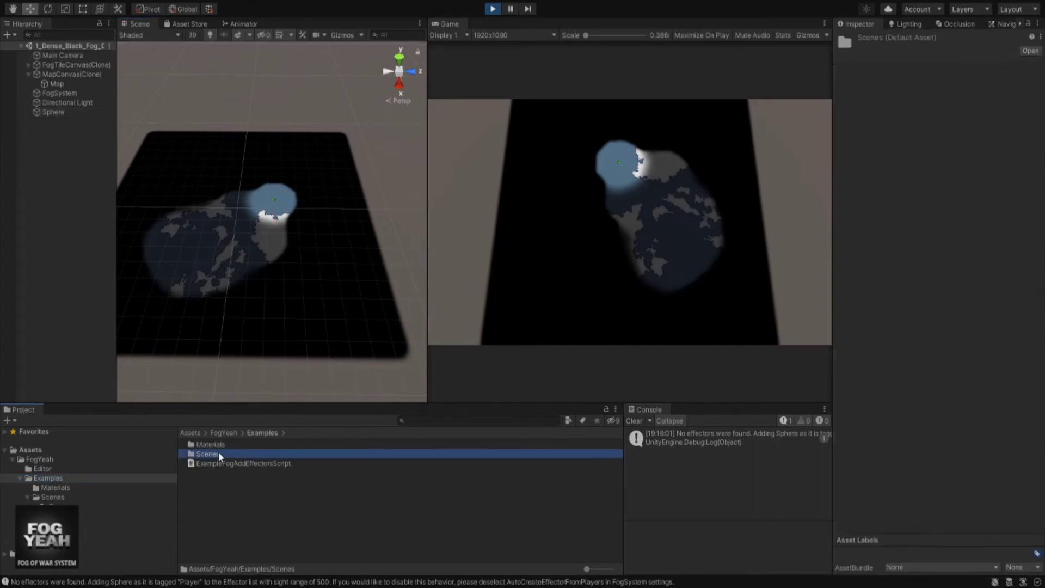
pyautogui.doubleClick(210, 444)
pyautogui.moveTo(266, 283); pyautogui.dragTo(308, 309, button='middle')
pyautogui.doubleClick(246, 482)
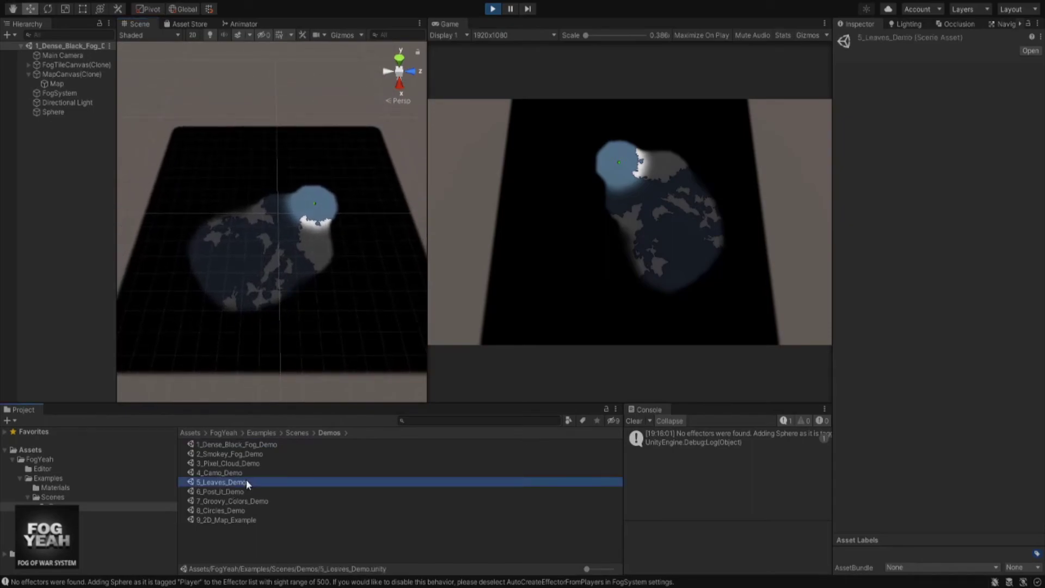
pyautogui.click(493, 8)
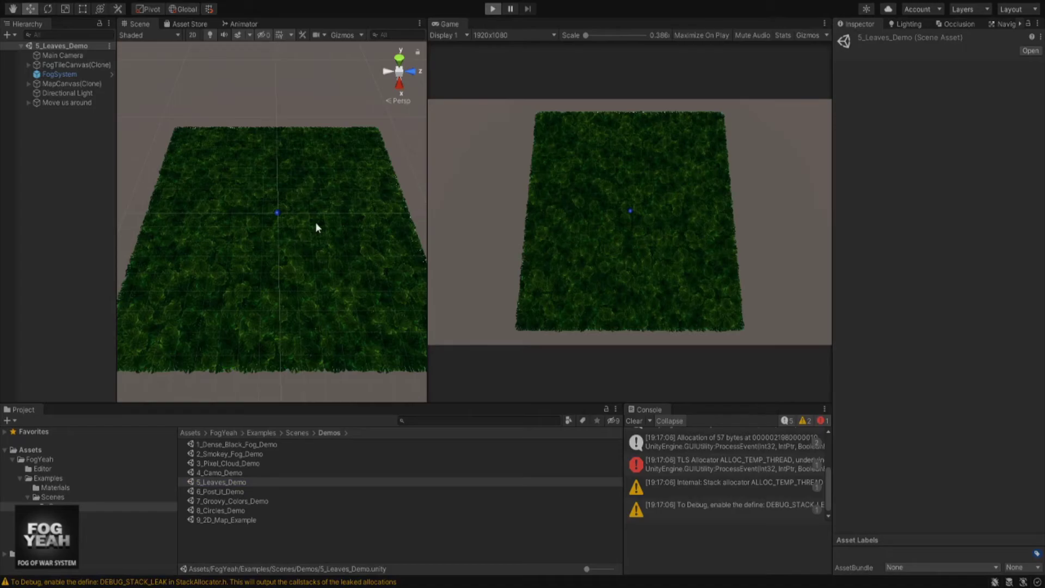
# - Playtest the leaves scene by moving the Player sphere through the fog to about X 1144, Z 439
pyautogui.scroll(2, 247, 232)
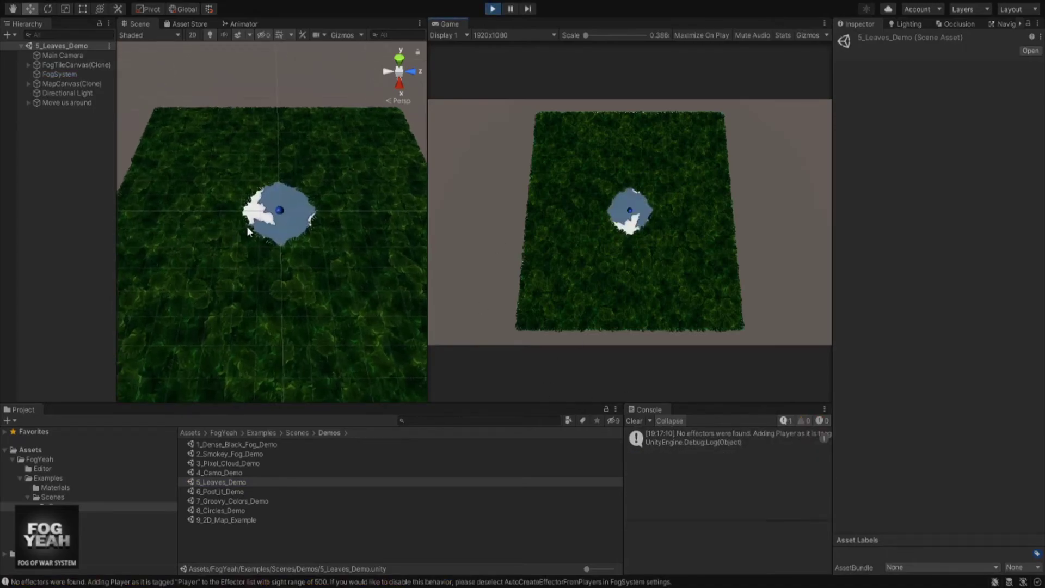
pyautogui.click(278, 212)
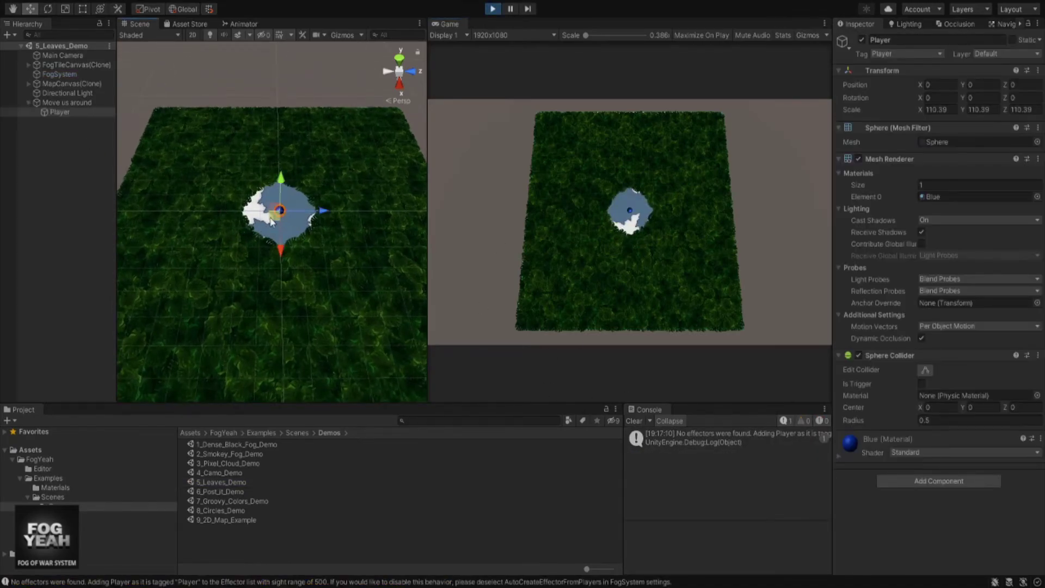
pyautogui.moveTo(248, 228); pyautogui.dragTo(317, 319)
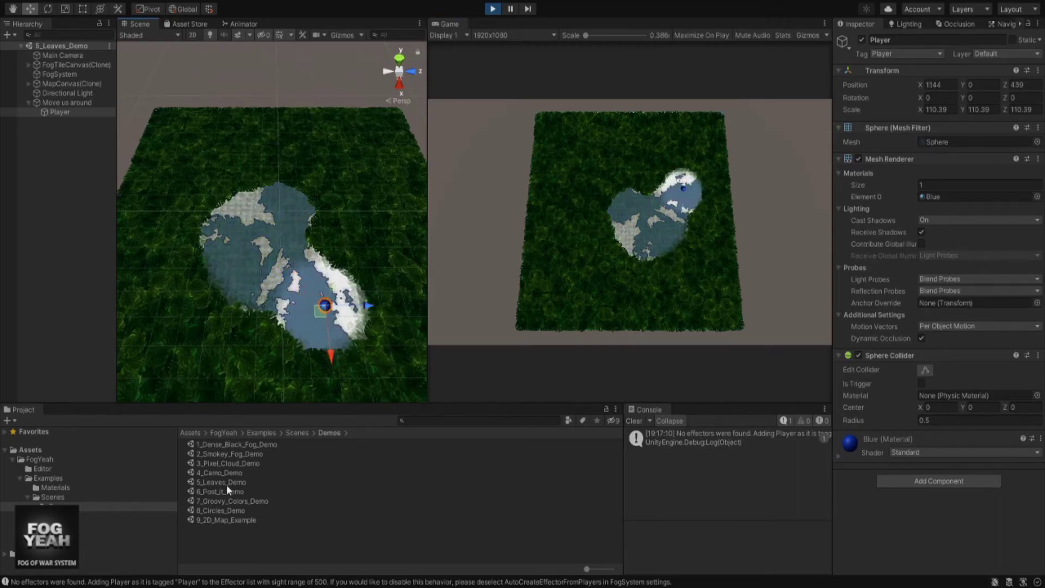
pyautogui.click(492, 9)
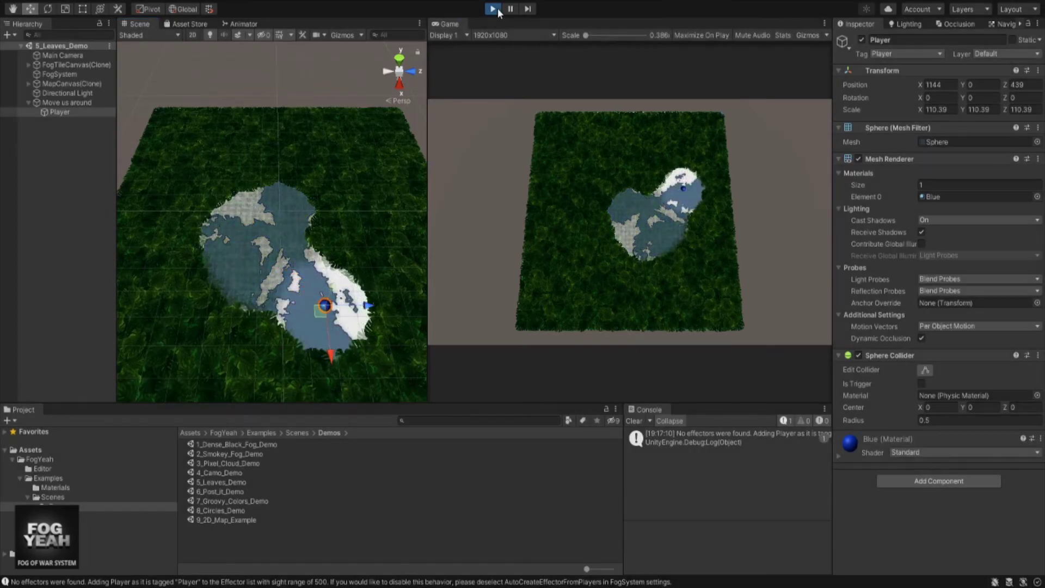
# - Browse the other demo scenes and open 4_Camo_Demo
pyautogui.click(287, 501)
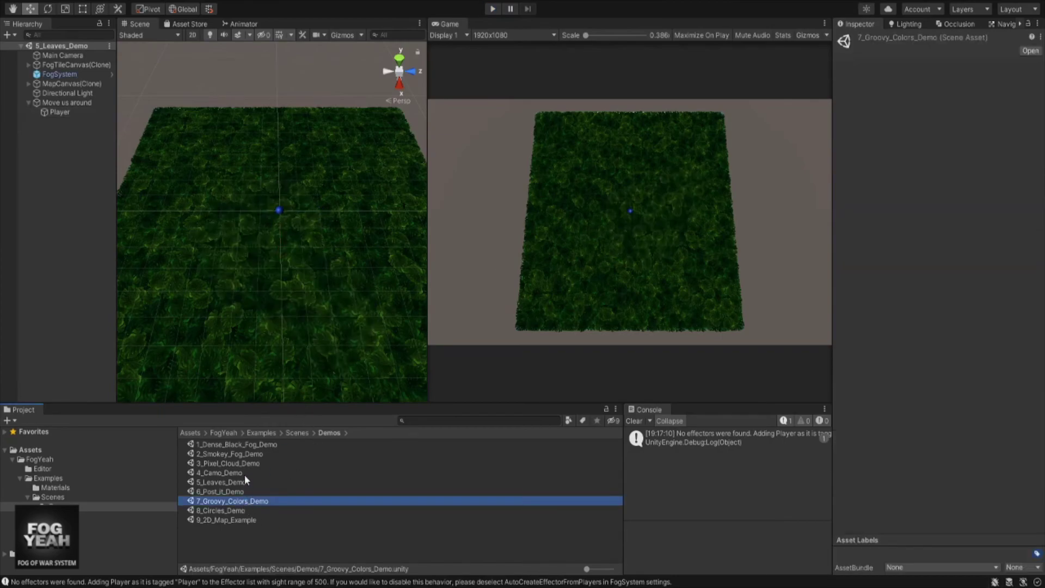
pyautogui.click(234, 454)
pyautogui.click(243, 464)
pyautogui.click(246, 473)
pyautogui.click(245, 482)
pyautogui.doubleClick(234, 473)
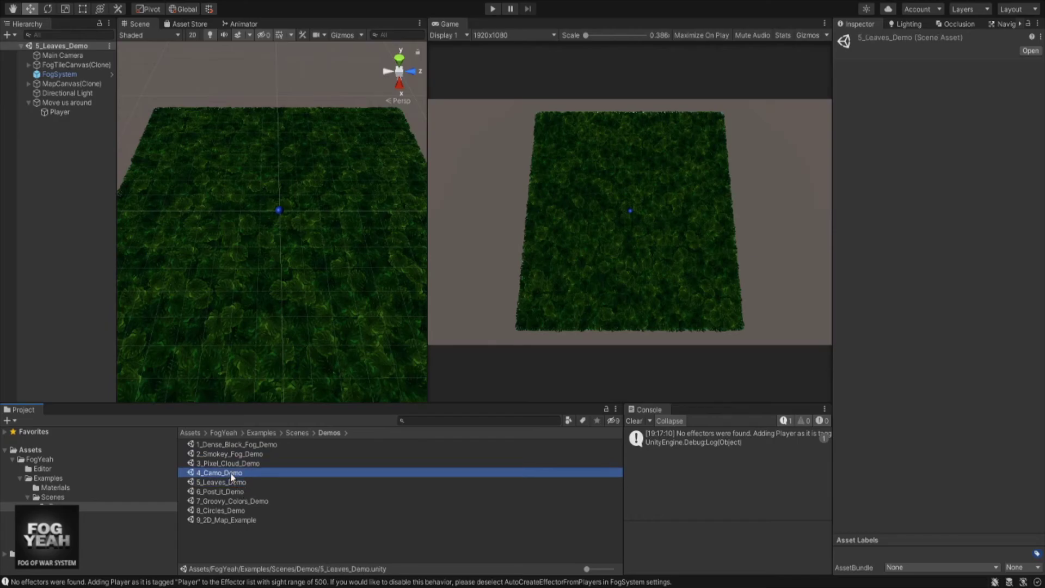
# - Playtest the camo scene by moving the medium and high Example Effectors through the fog, the high one to about X 612, Z 1198
pyautogui.click(492, 12)
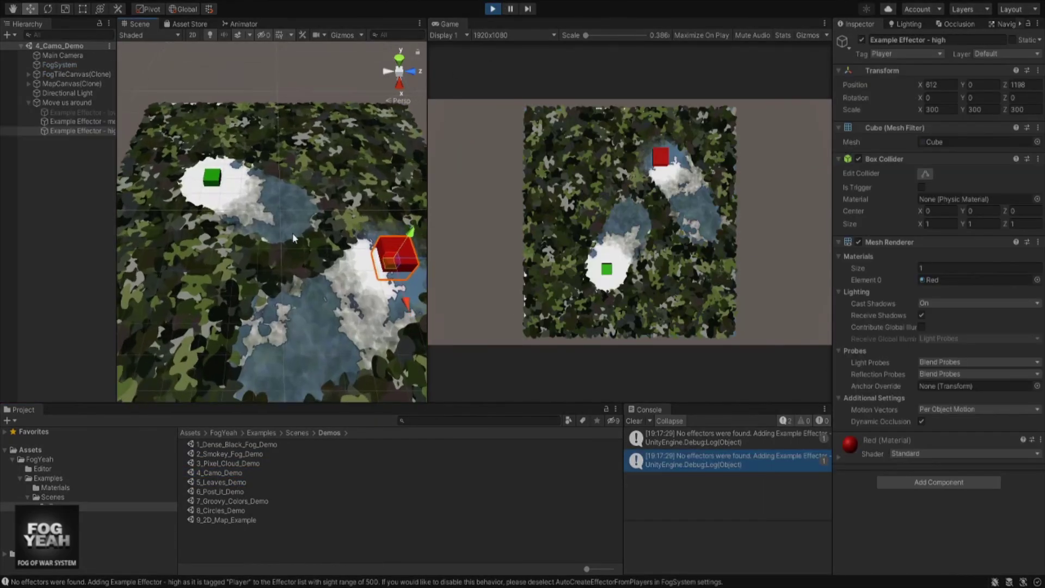
pyautogui.keyDown('alt'); pyautogui.moveTo(228, 229); pyautogui.dragTo(294, 283); pyautogui.keyUp('alt')
pyautogui.moveTo(279, 284); pyautogui.dragTo(375, 422, button='middle')
pyautogui.keyDown('alt'); pyautogui.moveTo(326, 283); pyautogui.dragTo(294, 180); pyautogui.keyUp('alt')
pyautogui.scroll(-5, 272, 201)
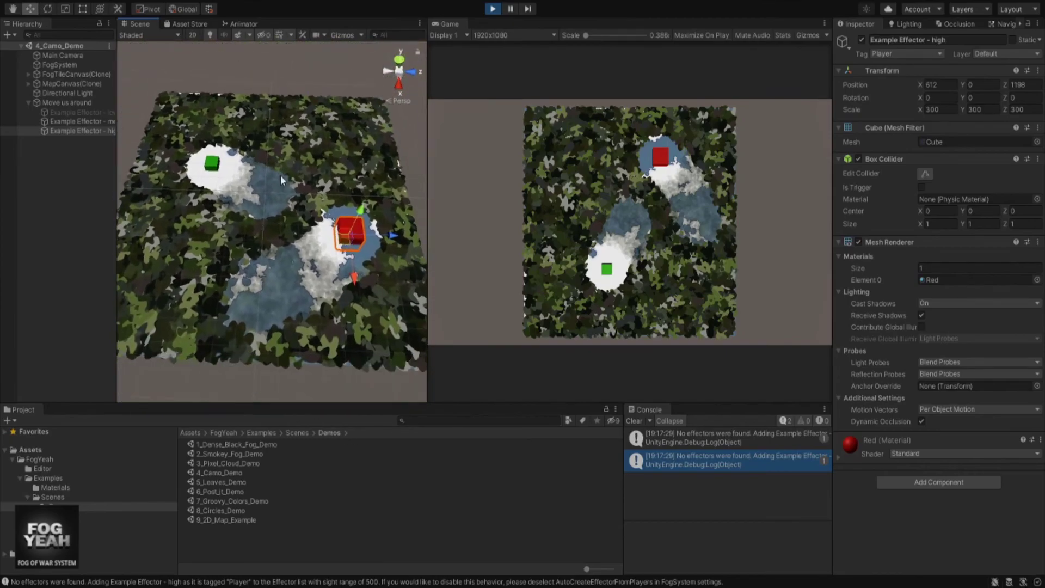
pyautogui.click(493, 9)
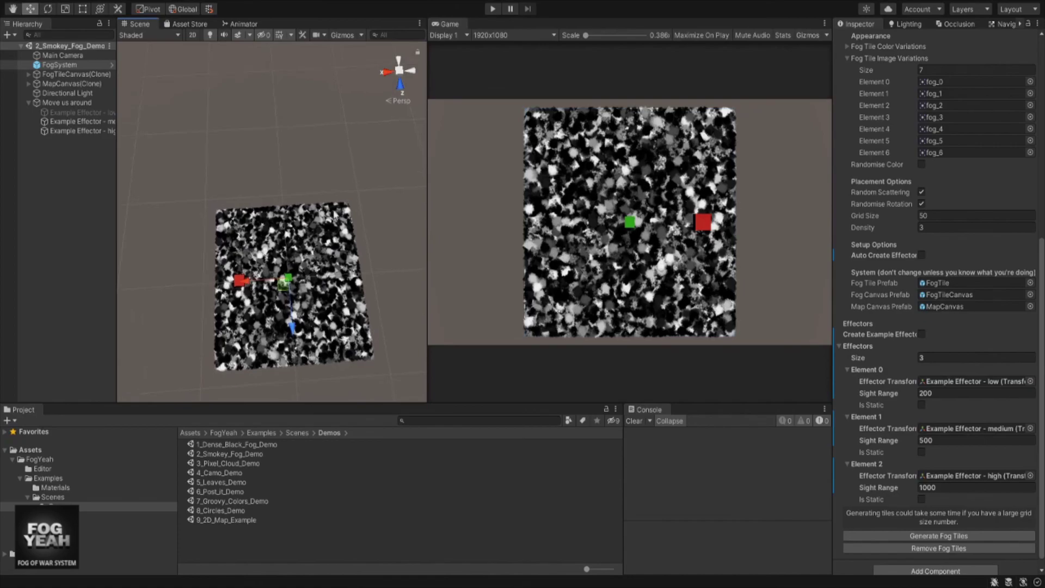
pyautogui.keyDown('alt'); pyautogui.moveTo(305, 207); pyautogui.dragTo(256, 255); pyautogui.keyUp('alt')
pyautogui.click(337, 215)
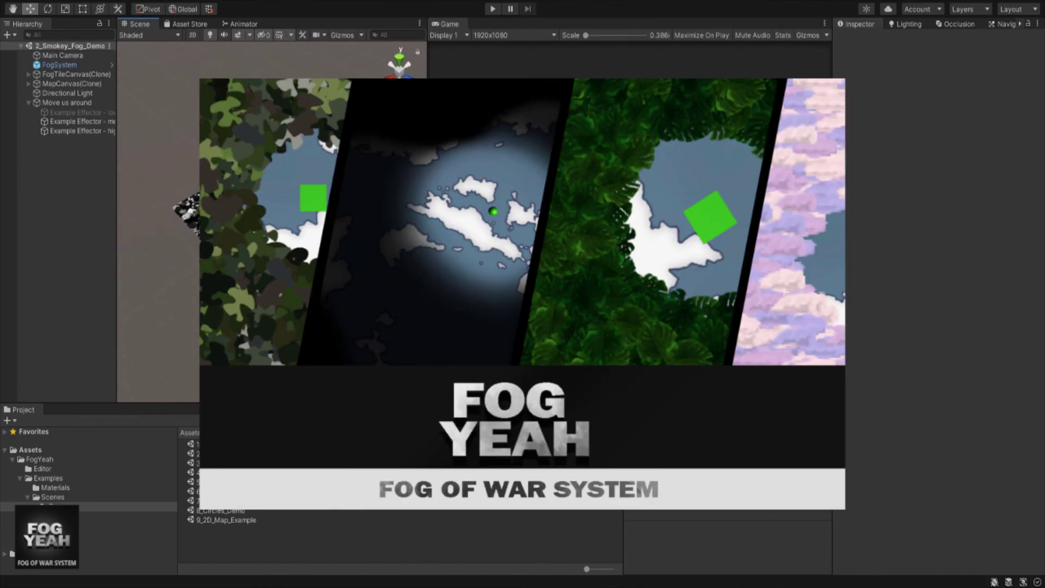